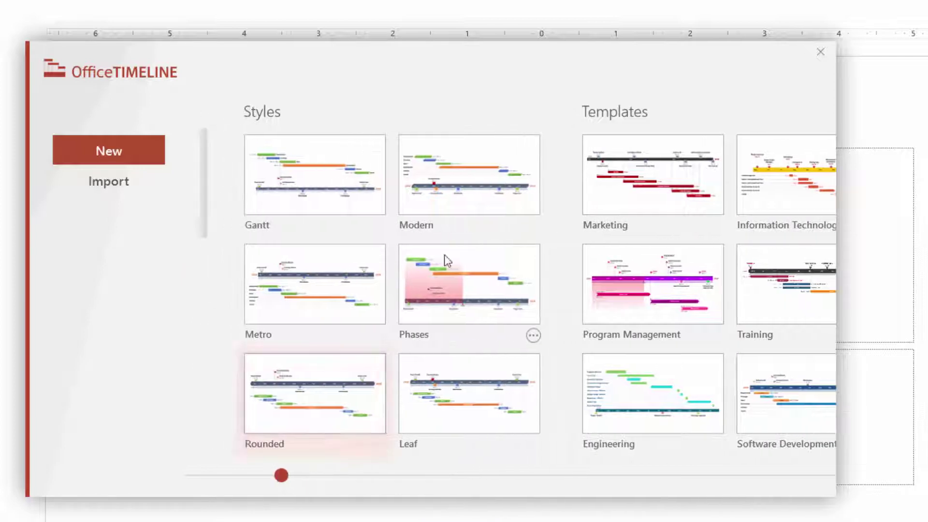
# - Start a timeline from the Rounded style and open its empty data entry list
pyautogui.click(358, 387)
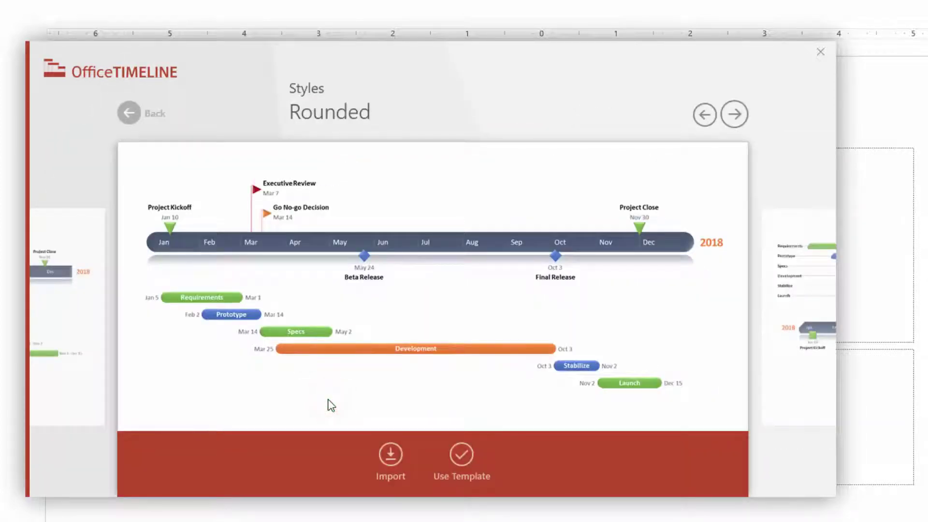
pyautogui.click(462, 456)
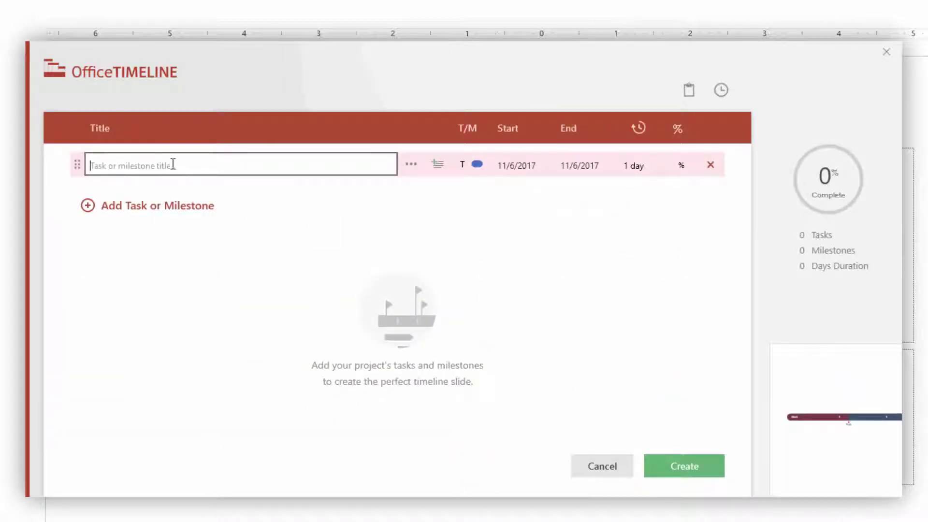
# - Add a first row titled 'Project Start' shown as a rounded task bar
pyautogui.click(129, 165)
pyautogui.write('Project Start')
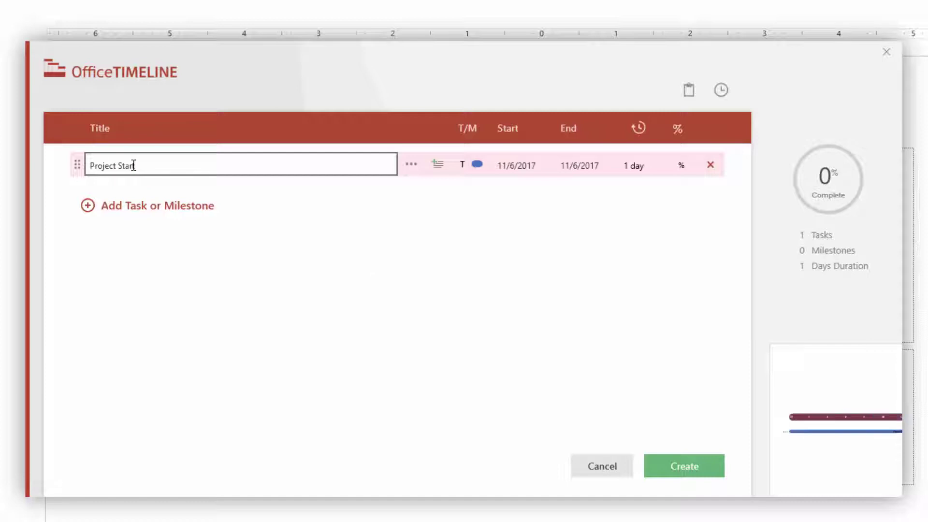
pyautogui.click(477, 165)
pyautogui.click(495, 217)
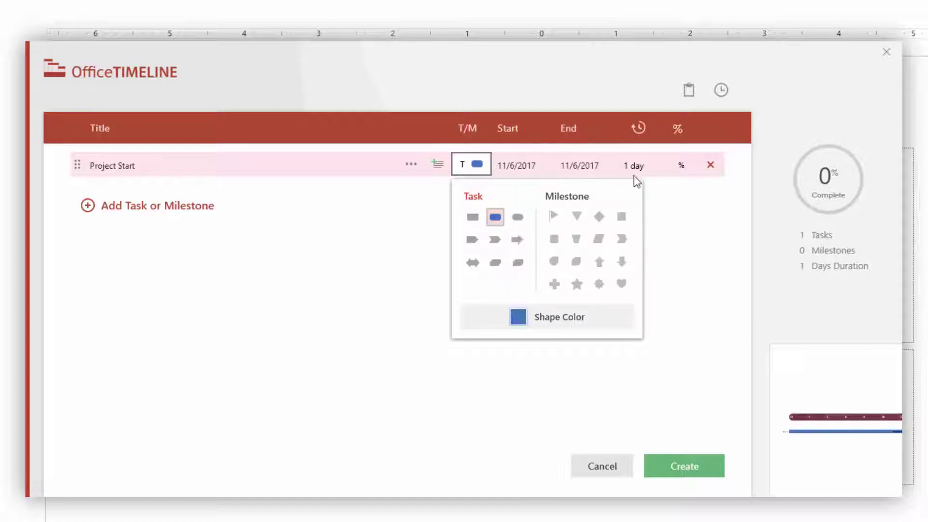
pyautogui.click(665, 259)
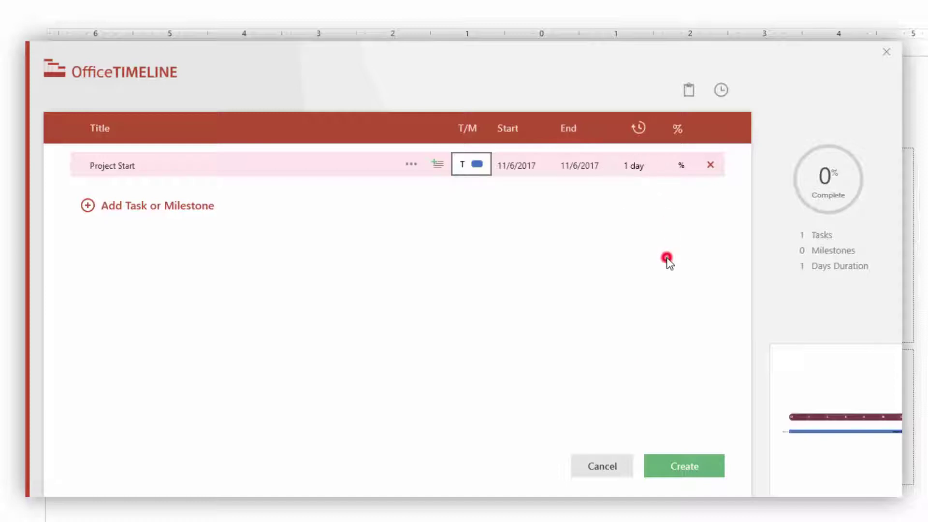
pyautogui.moveTo(805, 386)
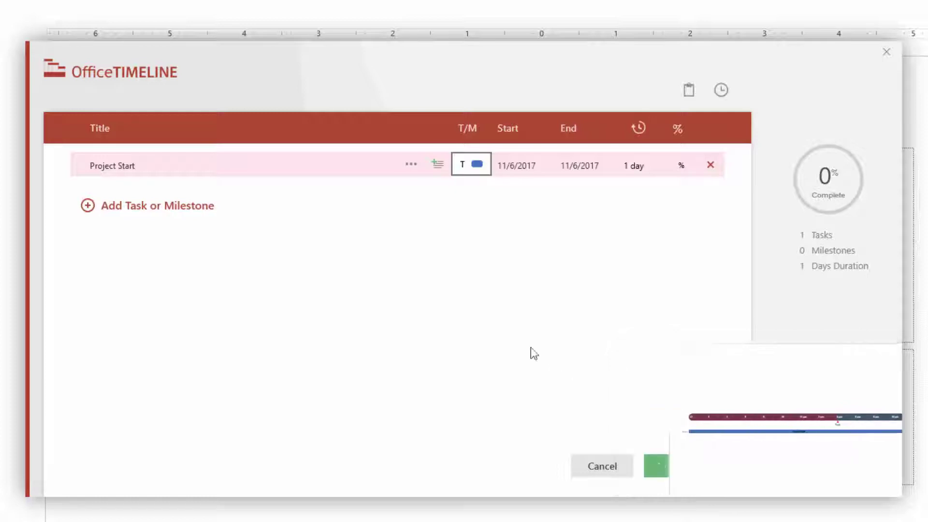
# - Turn Project Start into a flag-shaped milestone
pyautogui.click(464, 169)
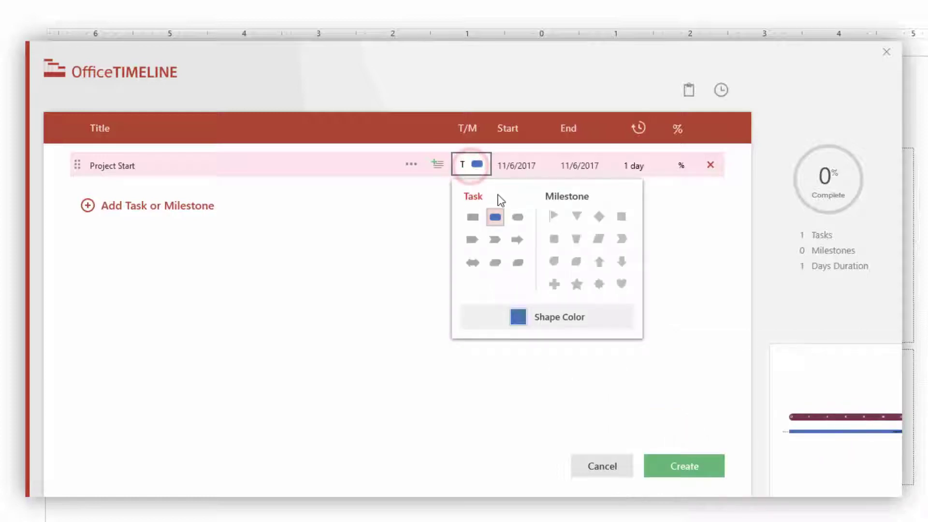
pyautogui.click(553, 215)
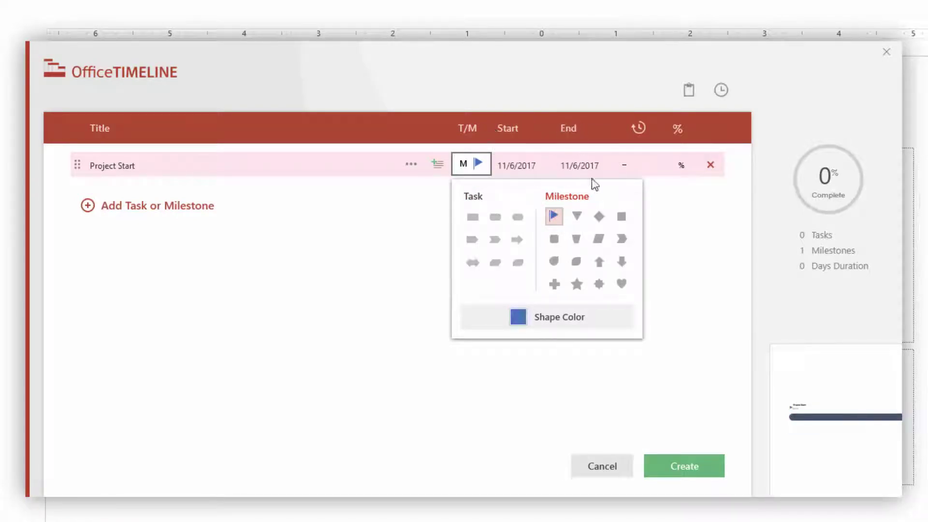
pyautogui.click(676, 272)
pyautogui.moveTo(787, 422)
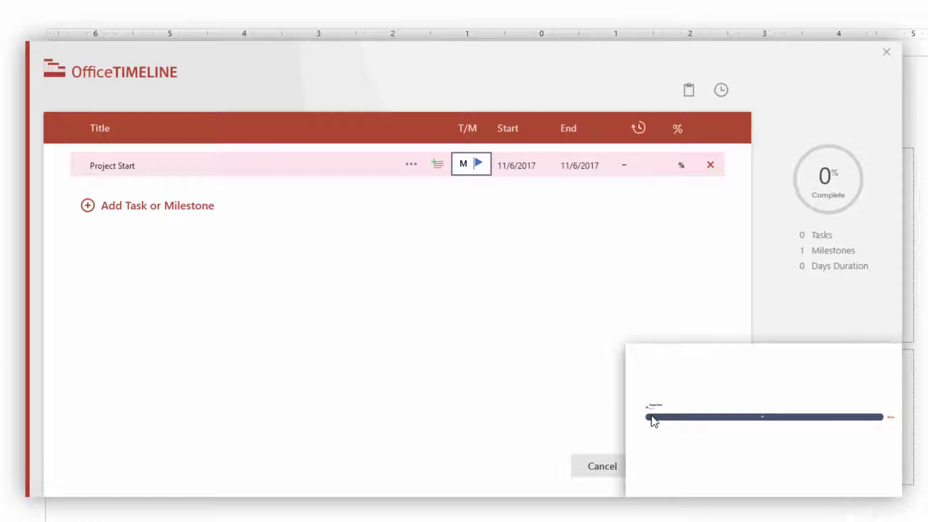
# - Colour the Project Start flag milestone orange
pyautogui.click(463, 164)
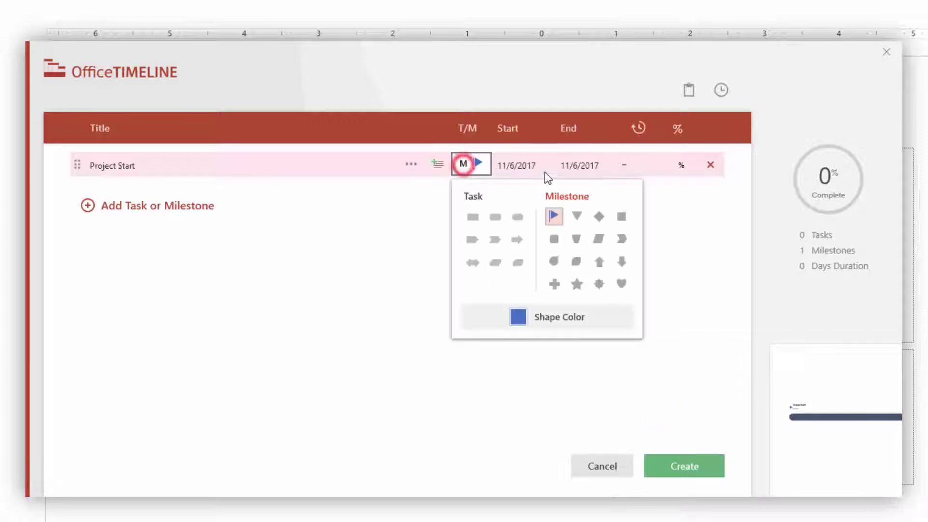
pyautogui.click(559, 217)
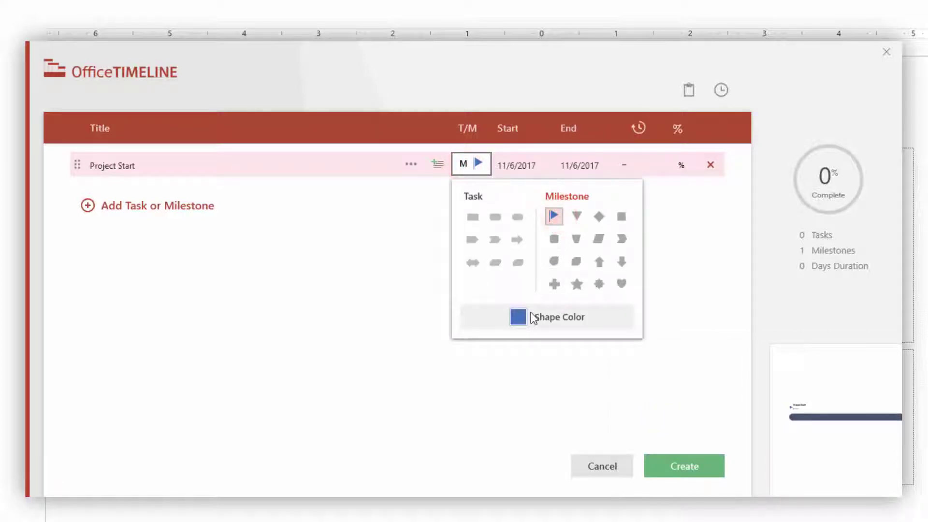
pyautogui.click(521, 317)
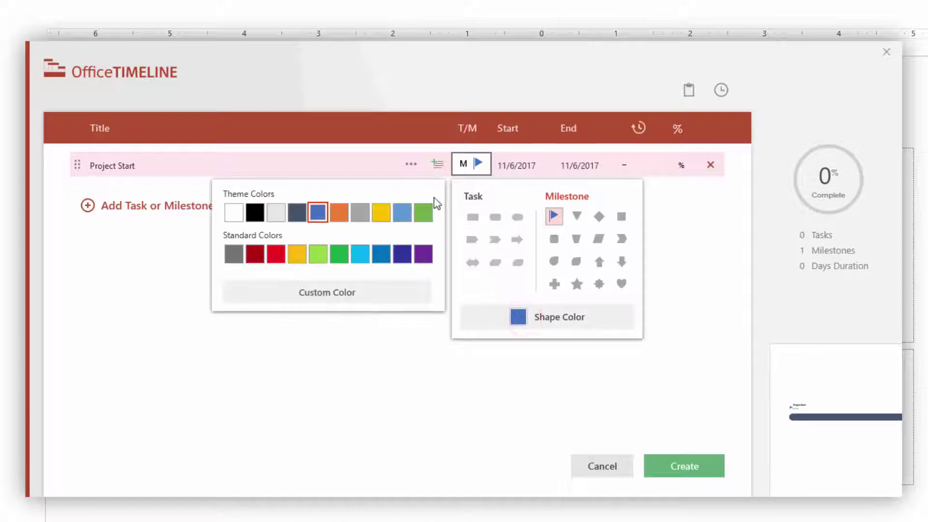
pyautogui.click(342, 215)
pyautogui.click(343, 216)
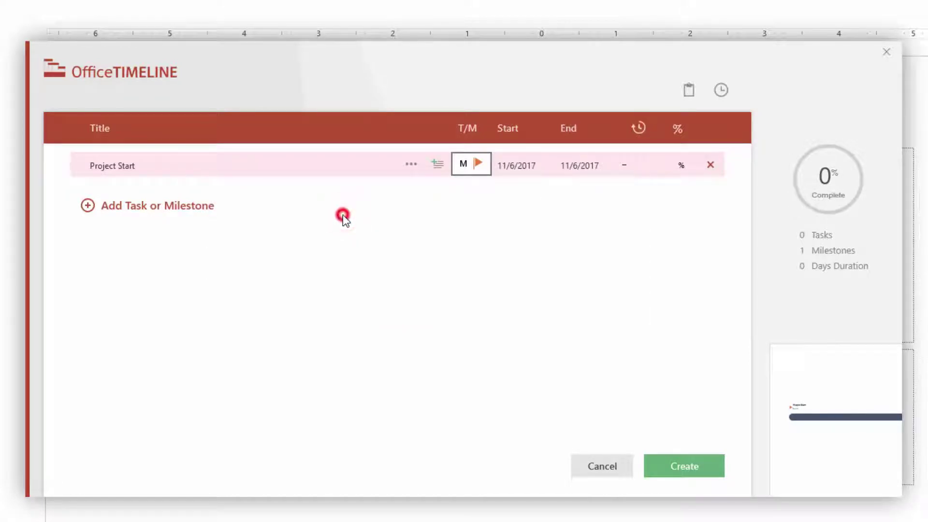
# - Date Project Start 10/1/2017 and add a new row below it
pyautogui.click(544, 167)
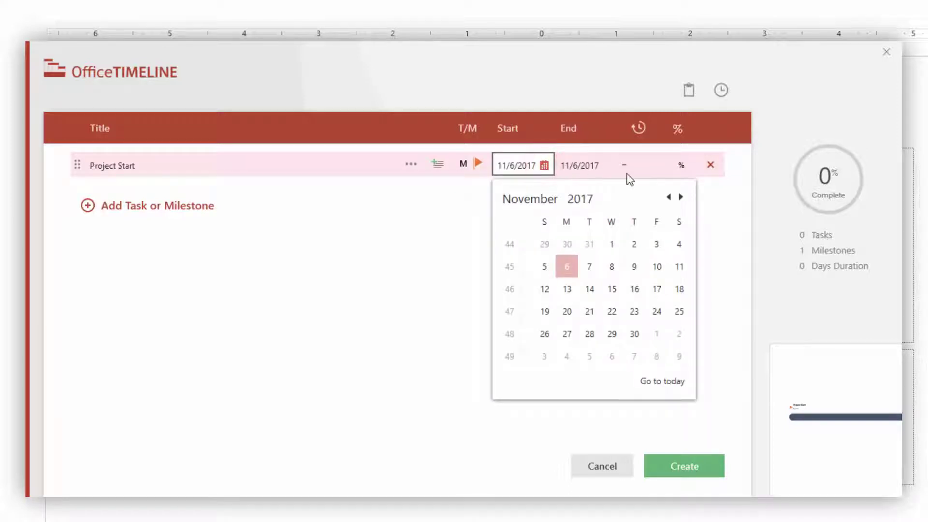
pyautogui.click(668, 198)
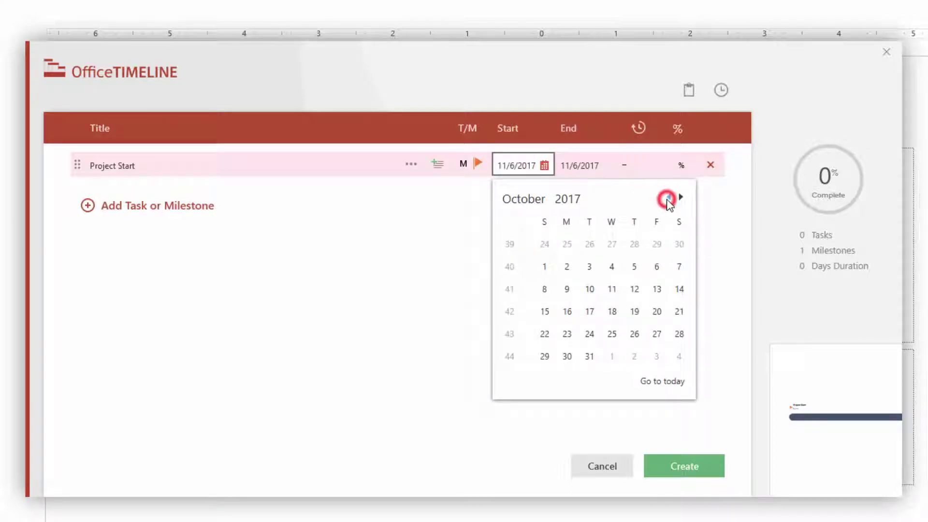
pyautogui.click(542, 268)
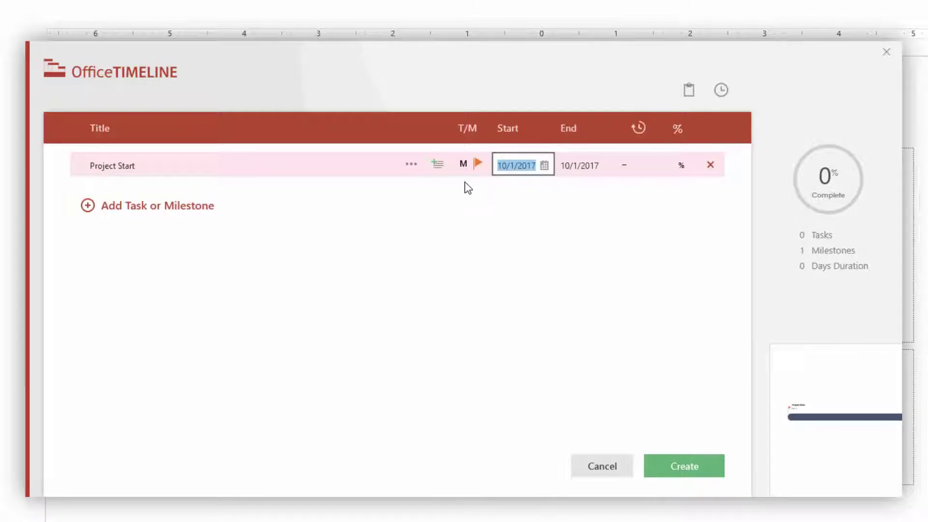
pyautogui.click(87, 206)
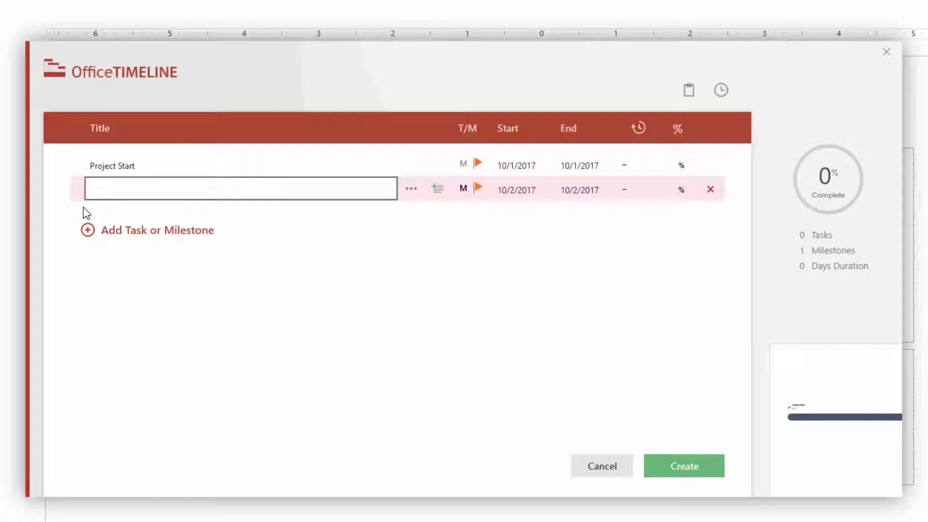
# - Name the second row 'Recruit' and make it a blue rounded task bar
pyautogui.write('Recruit')
pyautogui.click(477, 190)
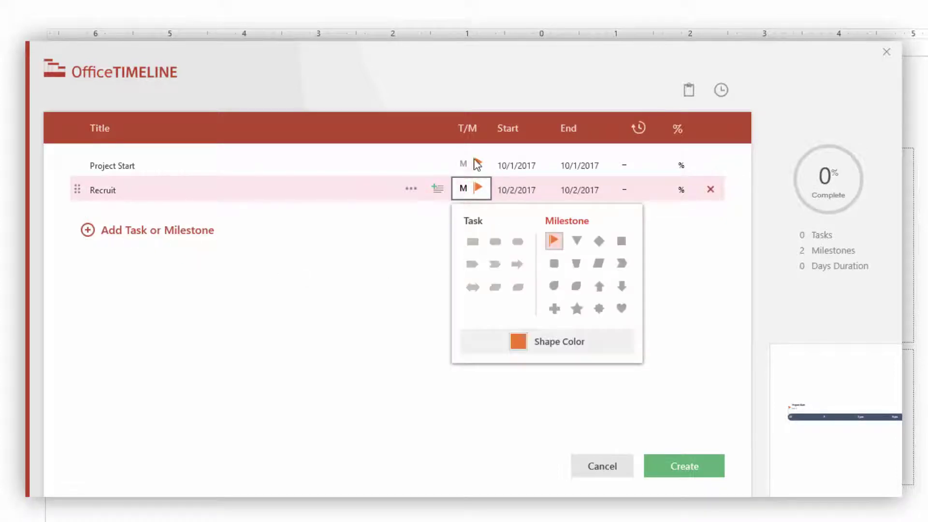
pyautogui.click(494, 242)
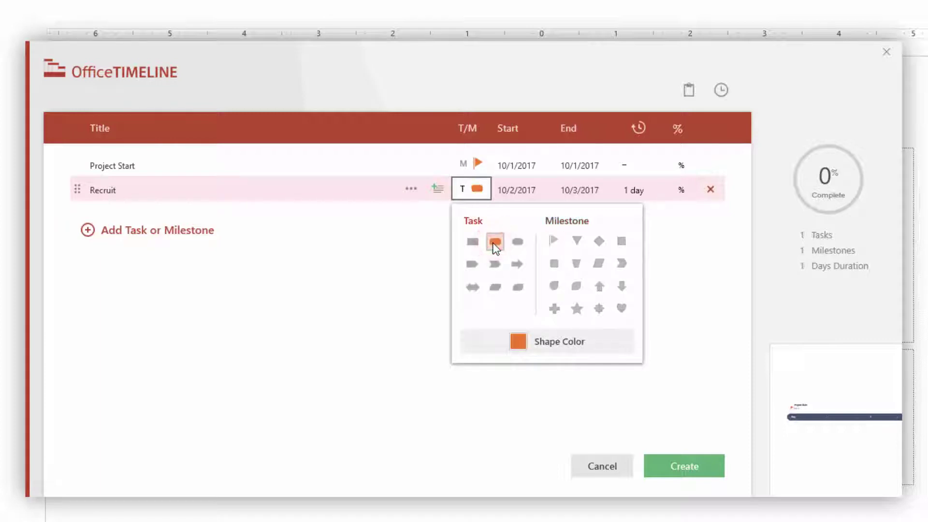
pyautogui.click(516, 342)
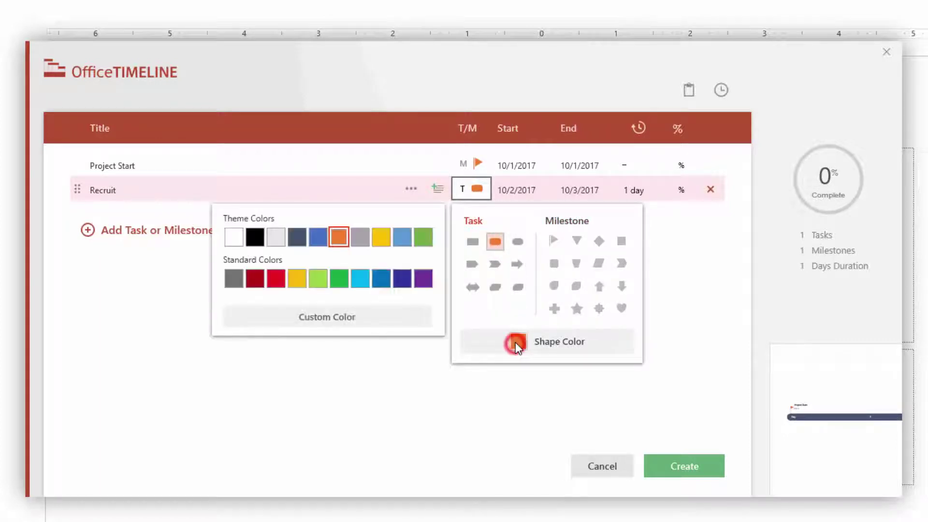
pyautogui.click(318, 237)
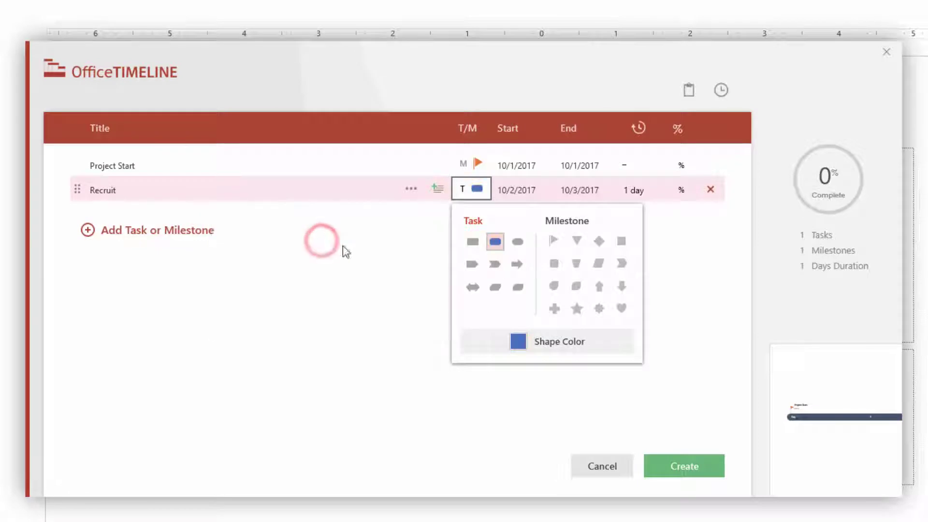
pyautogui.click(535, 192)
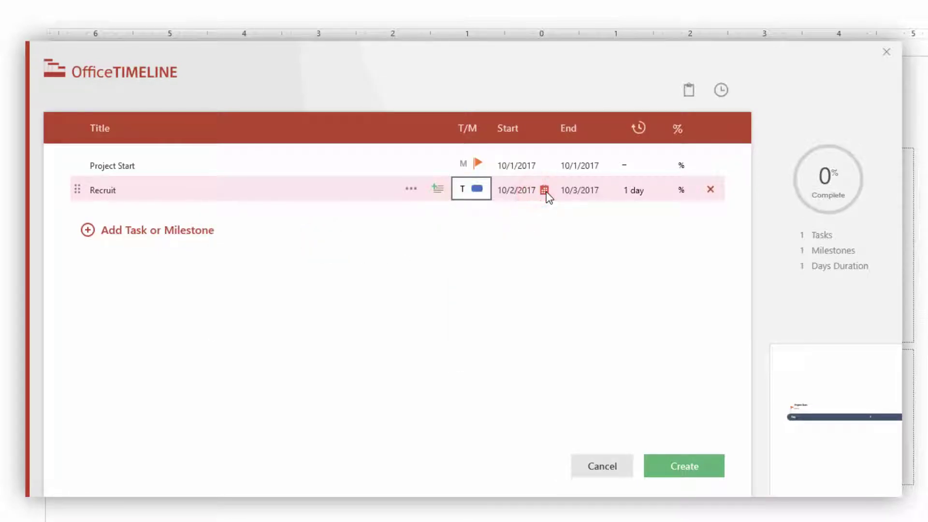
# - Set Recruit to run from 10/1/2017 to 3/2/2018, leaving percent complete empty
pyautogui.click(545, 189)
pyautogui.click(544, 291)
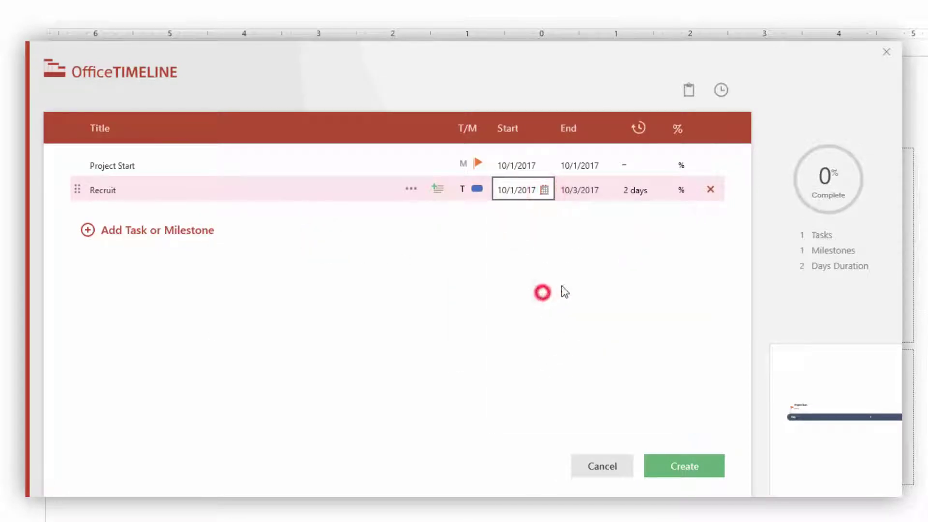
pyautogui.click(597, 190)
pyautogui.click(607, 190)
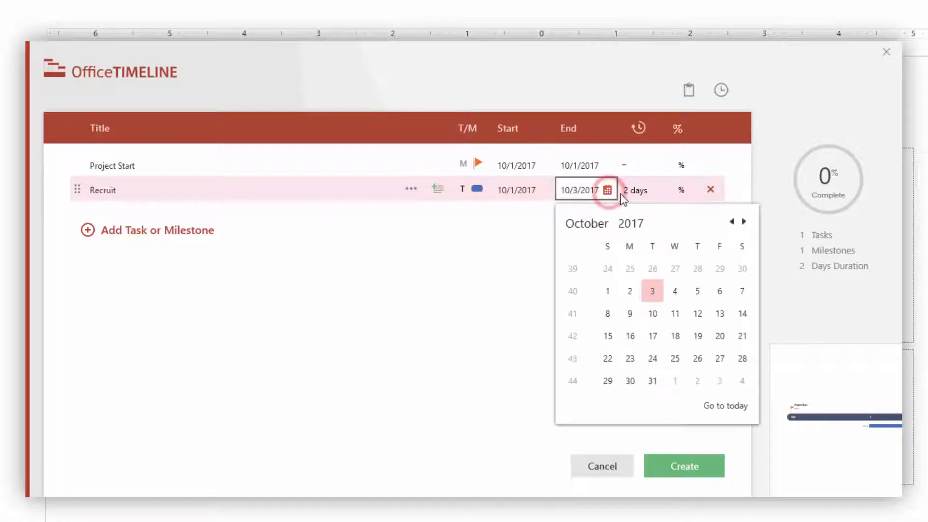
pyautogui.click(744, 221)
pyautogui.click(744, 221)
pyautogui.click(744, 221)
pyautogui.click(744, 221)
pyautogui.click(744, 222)
pyautogui.click(719, 271)
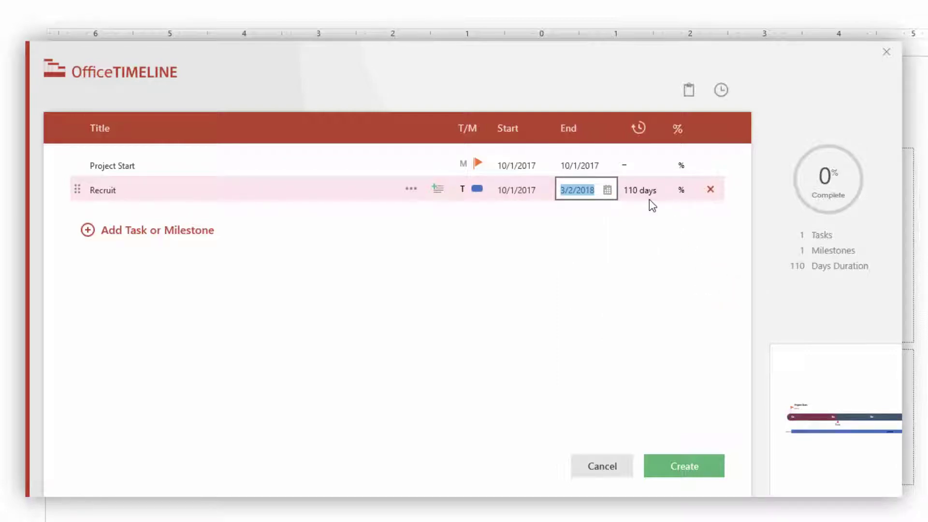
pyautogui.click(681, 190)
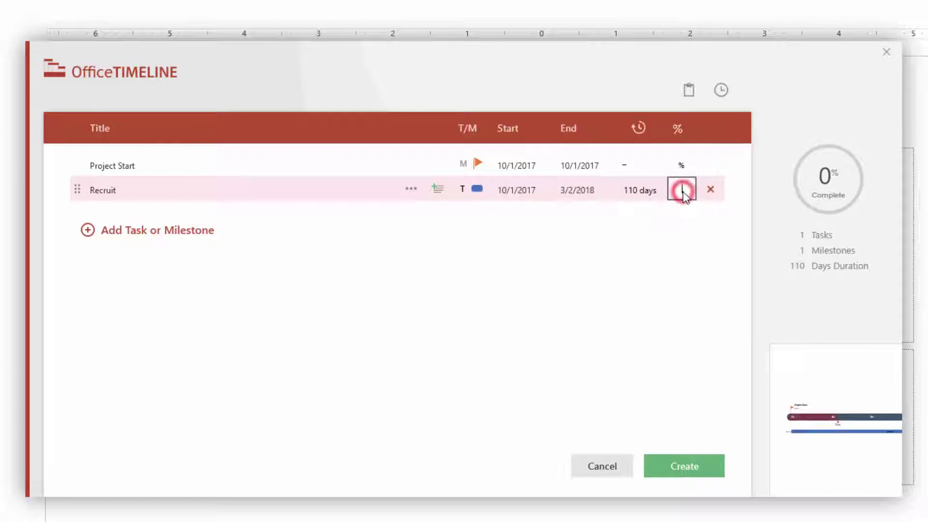
pyautogui.click(731, 233)
# - Paste the remaining tasks and milestones into the list and create the timeline
pyautogui.hotkey('ctrl', 'v')
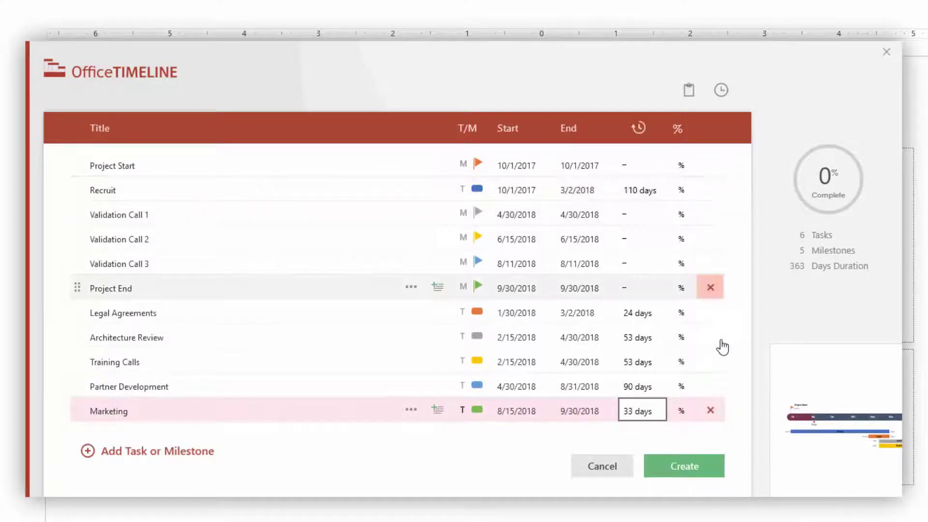
pyautogui.moveTo(840, 401)
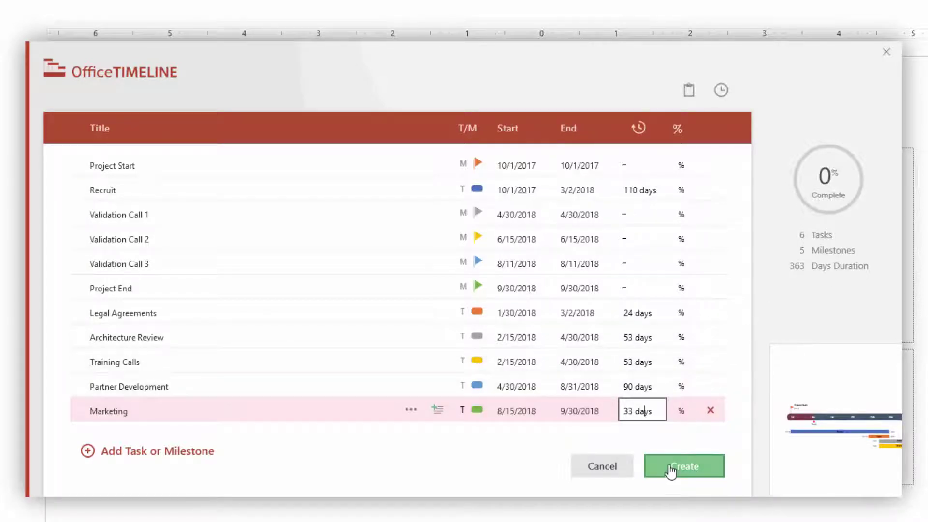
pyautogui.click(672, 468)
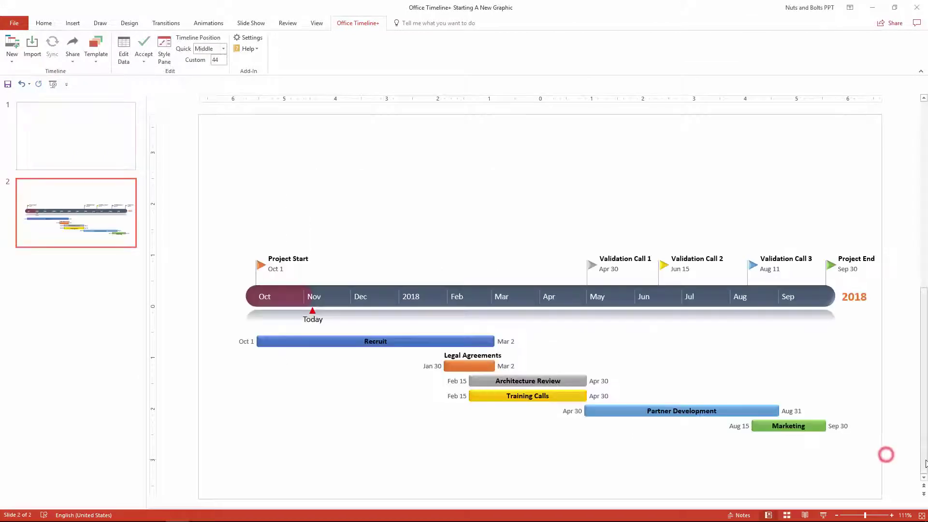
# - Select all the timeline's shapes on slide 2, then clear the selection
pyautogui.moveTo(905, 457)
pyautogui.mouseDown()
pyautogui.moveTo(640, 335)
pyautogui.moveTo(208, 160)
pyautogui.mouseUp()
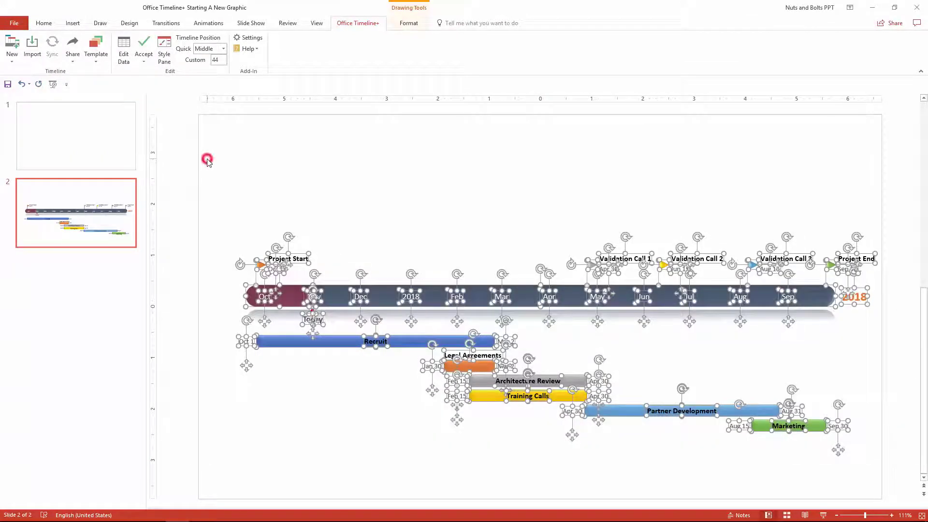
pyautogui.click(207, 160)
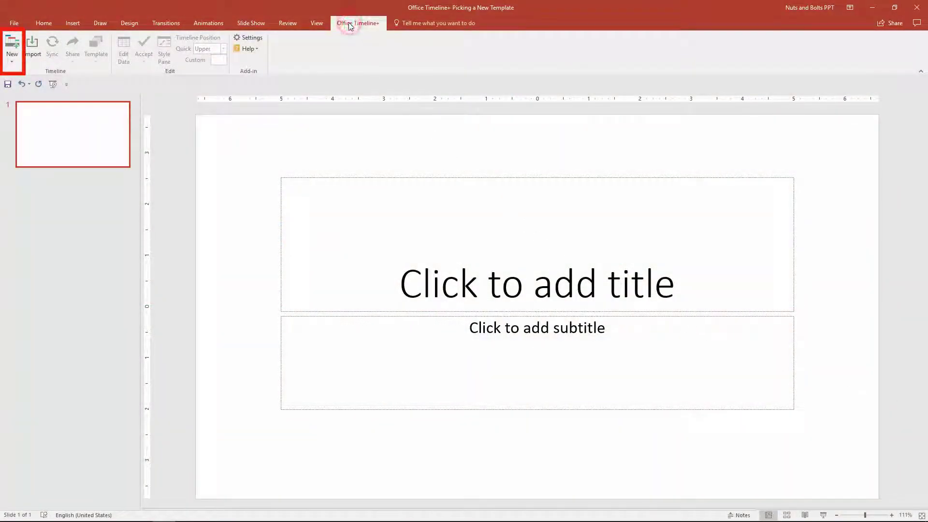
# - Choose the Event Planning template from the New > Templates gallery and open its data
pyautogui.click(13, 62)
pyautogui.click(22, 81)
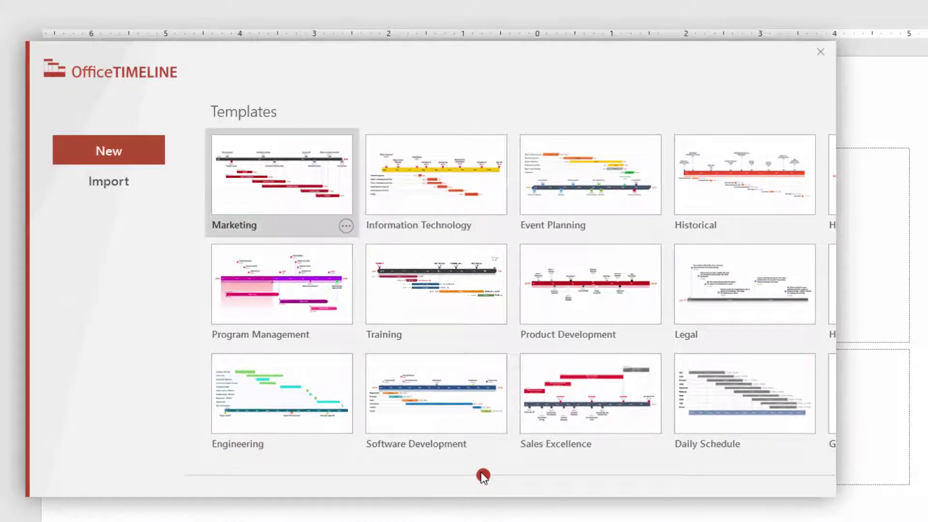
pyautogui.moveTo(481, 471); pyautogui.dragTo(541, 487)
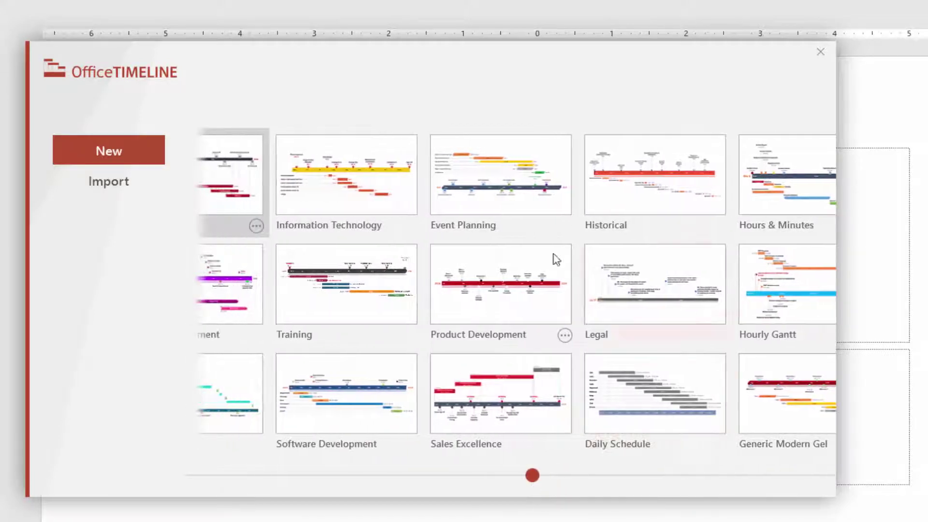
pyautogui.click(467, 189)
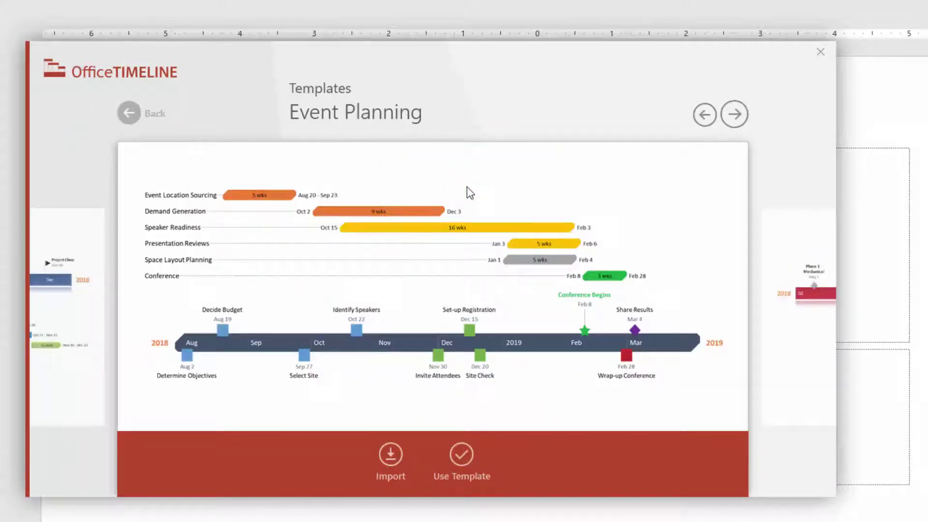
pyautogui.click(462, 457)
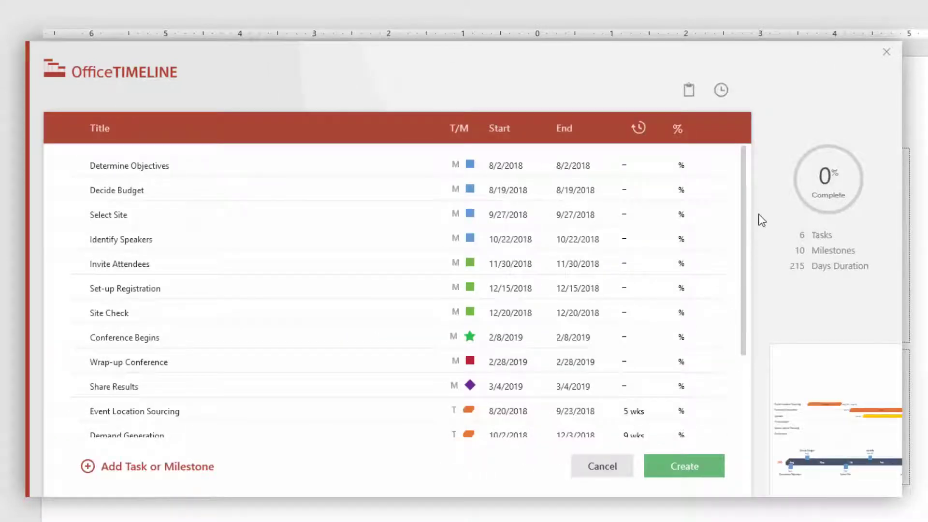
# - Review the Event Planning template's six tasks and ten milestones, then generate the timeline
pyautogui.moveTo(745, 169); pyautogui.dragTo(736, 245)
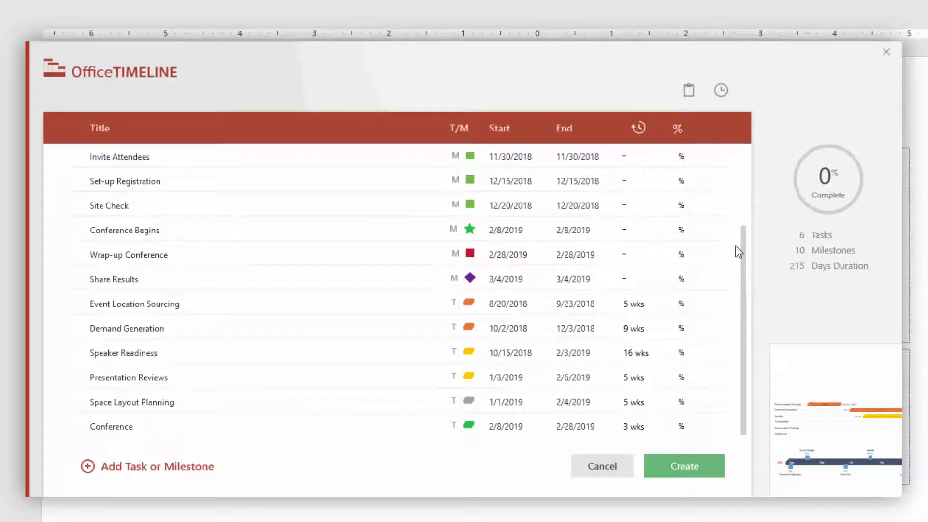
pyautogui.moveTo(834, 377)
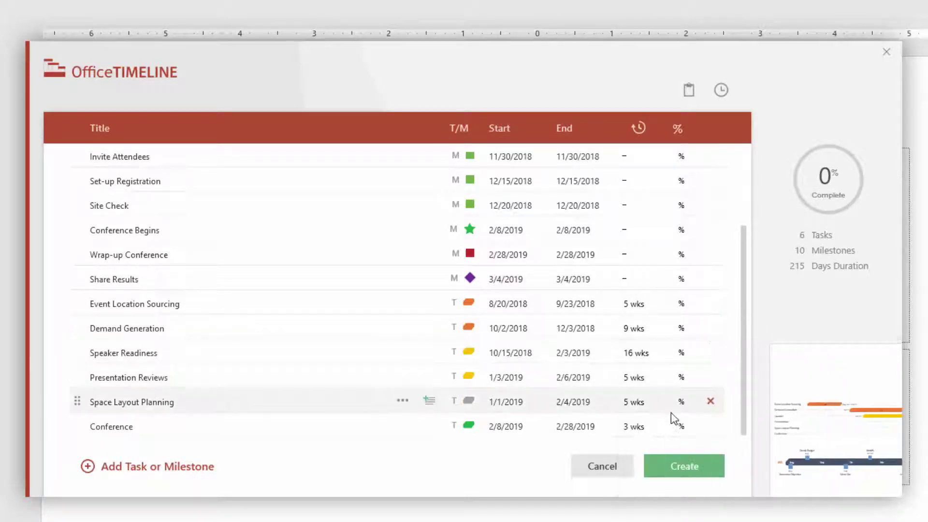
pyautogui.click(670, 469)
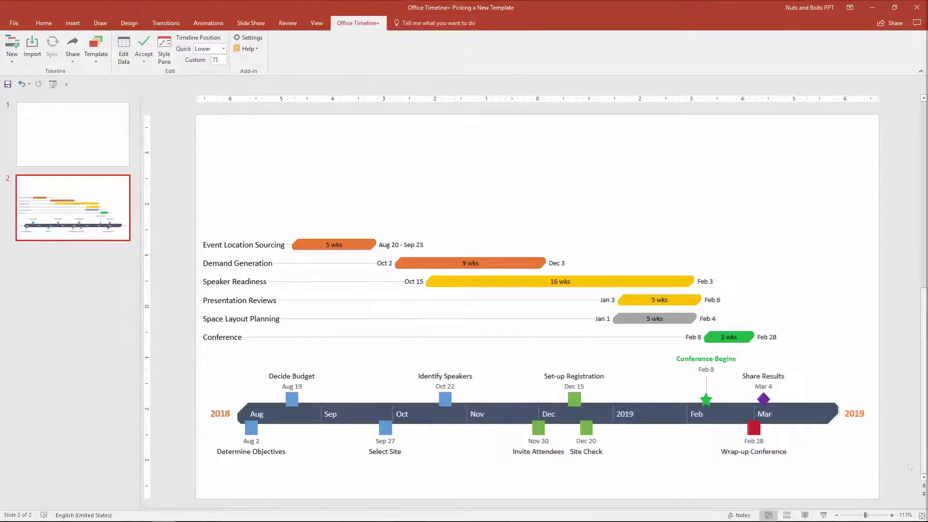
# - Reopen the Event Planning timeline's task and milestone data via Edit Data
pyautogui.click(905, 474)
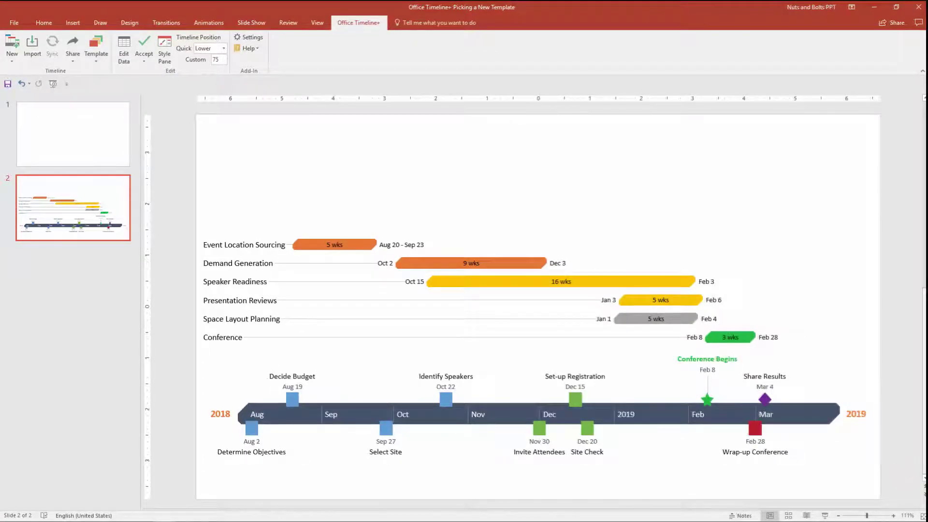
pyautogui.moveTo(893, 485); pyautogui.dragTo(187, 217)
pyautogui.click(187, 217)
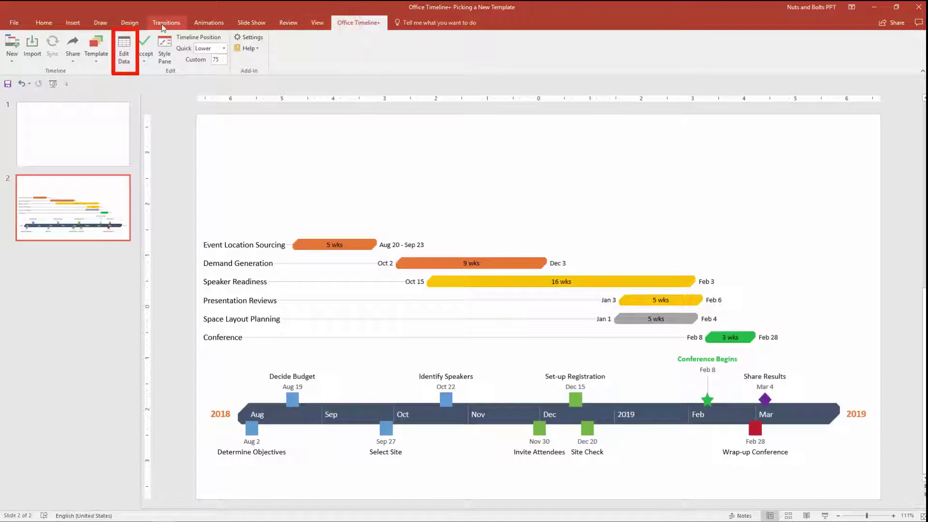
pyautogui.click(128, 45)
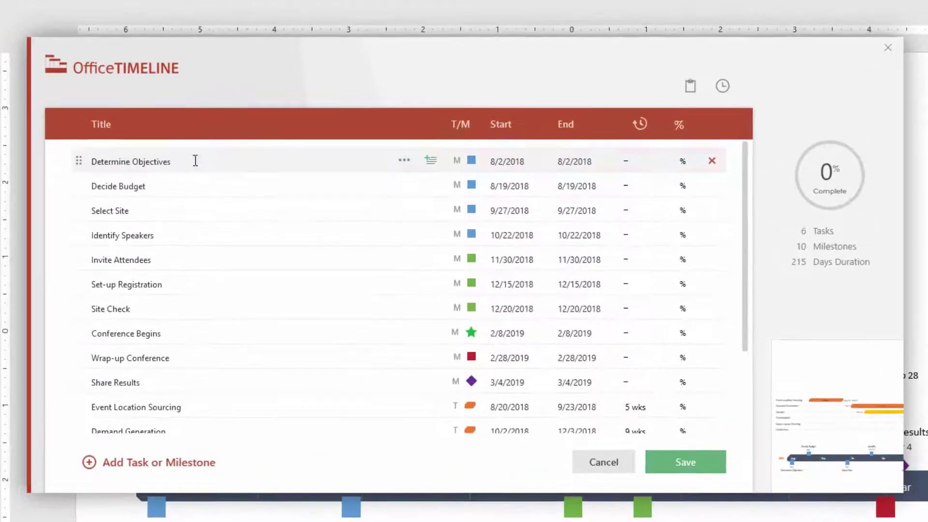
# - Rename the first milestone 'Project Start' and make it an orange flag
pyautogui.click(198, 158)
pyautogui.write('Project Start')
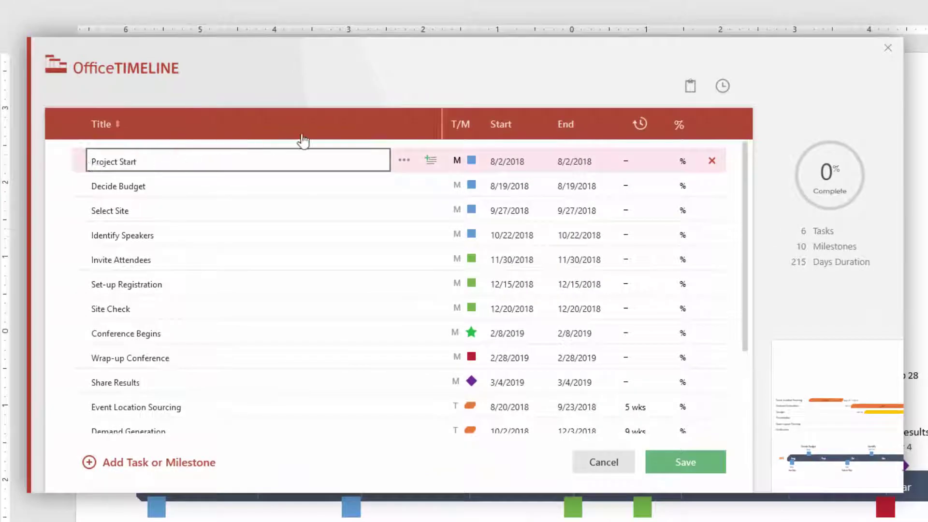
pyautogui.click(472, 160)
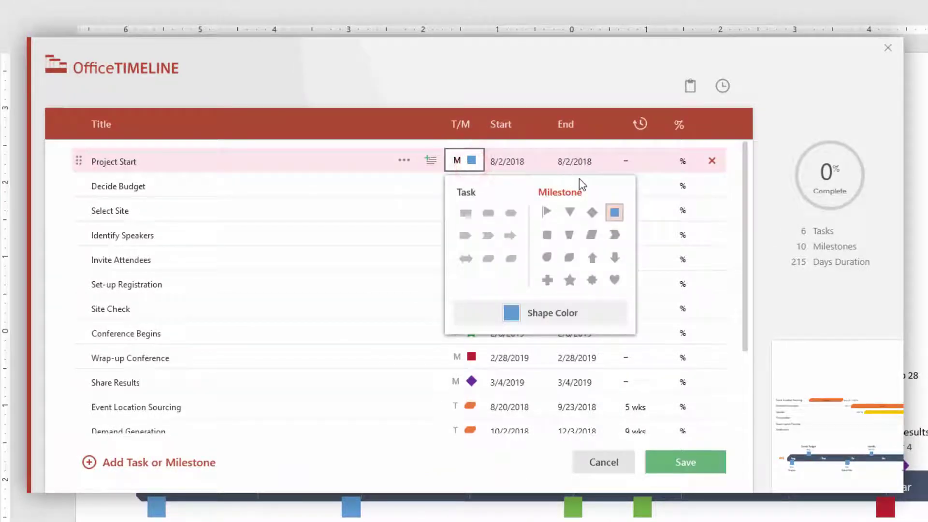
pyautogui.click(547, 217)
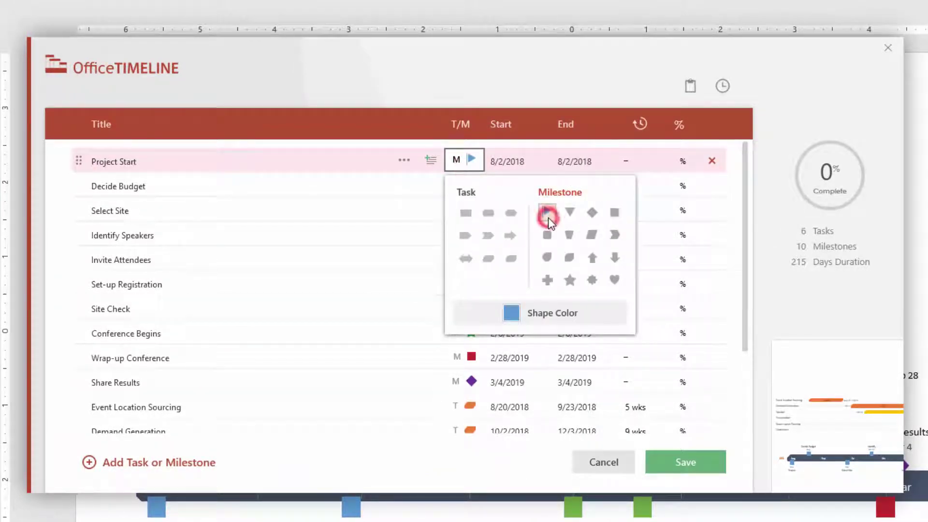
pyautogui.click(511, 313)
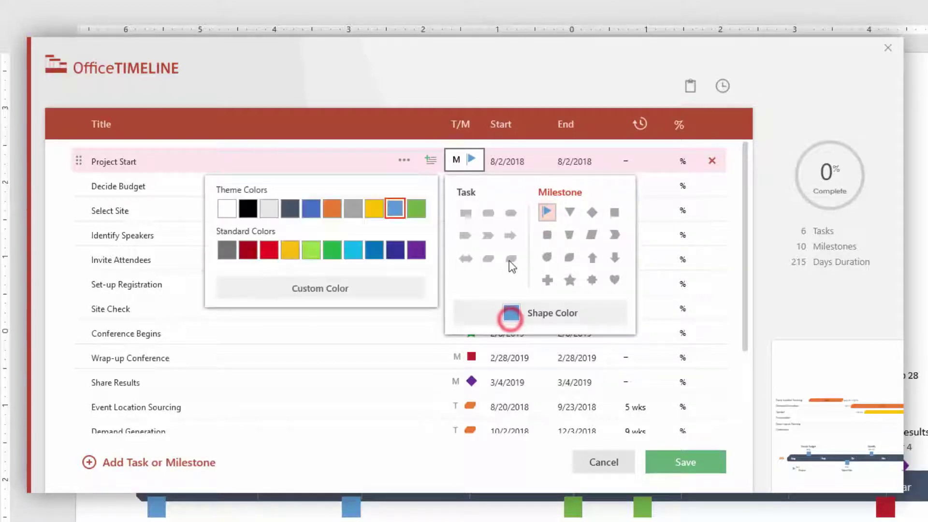
pyautogui.click(334, 208)
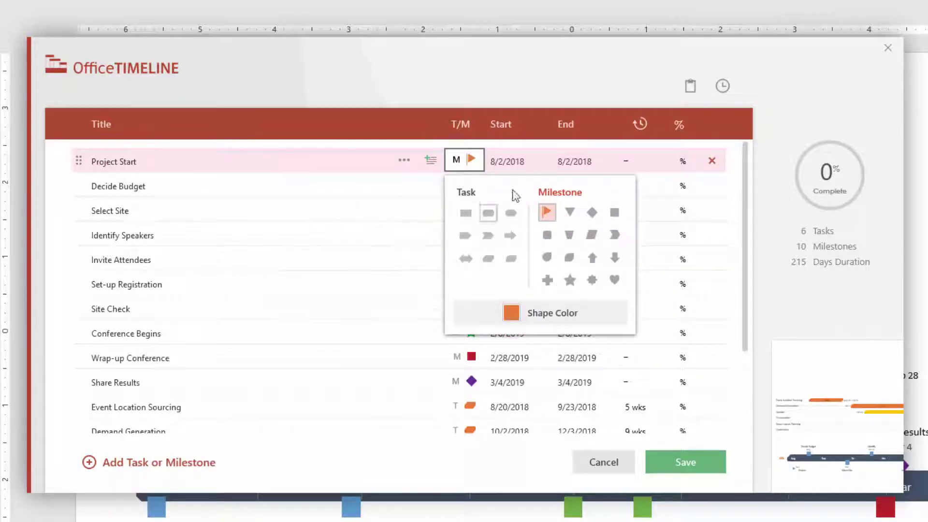
pyautogui.click(524, 161)
# - Change the first milestone's start date to July 5, 2018 and save the timeline data
pyautogui.press('Home')
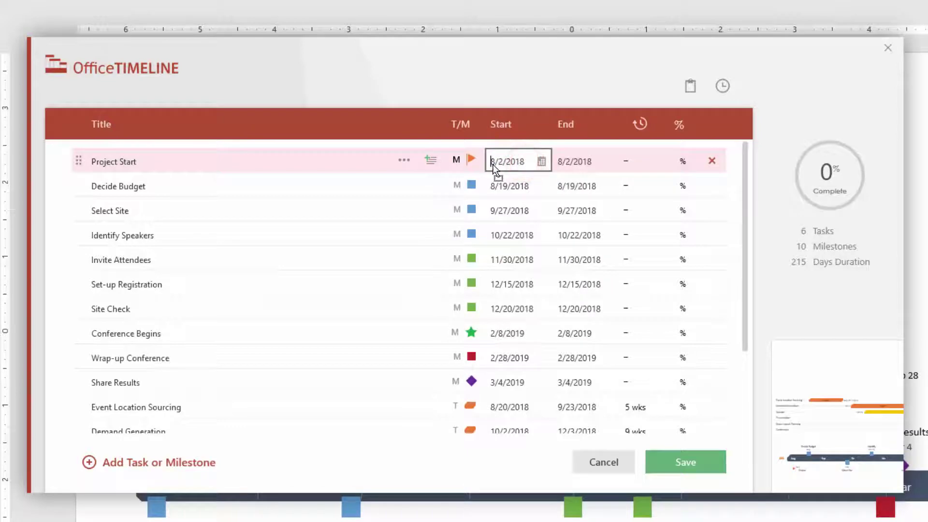
pyautogui.click(541, 161)
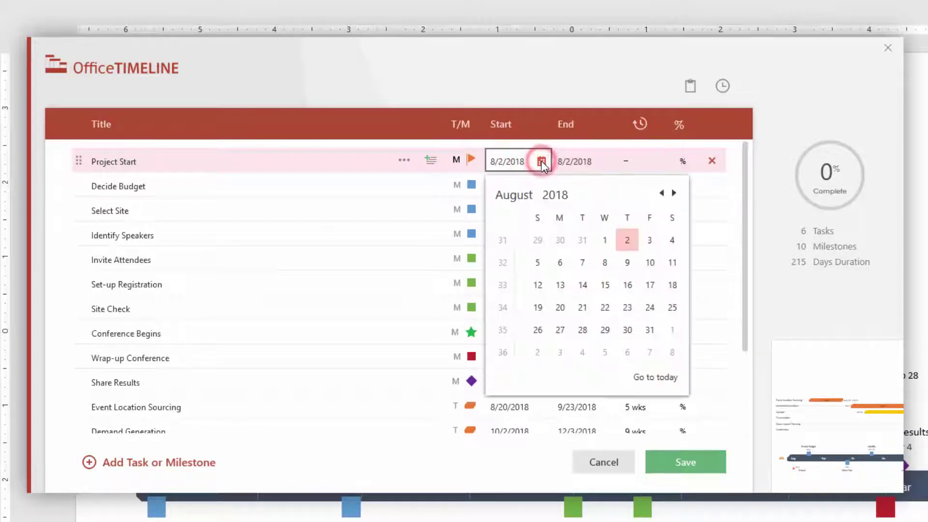
pyautogui.click(673, 194)
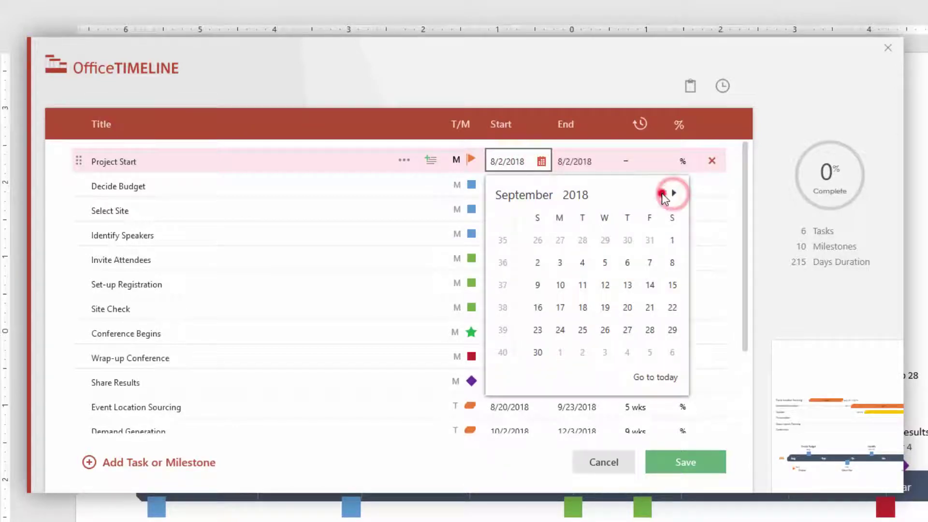
pyautogui.click(661, 193)
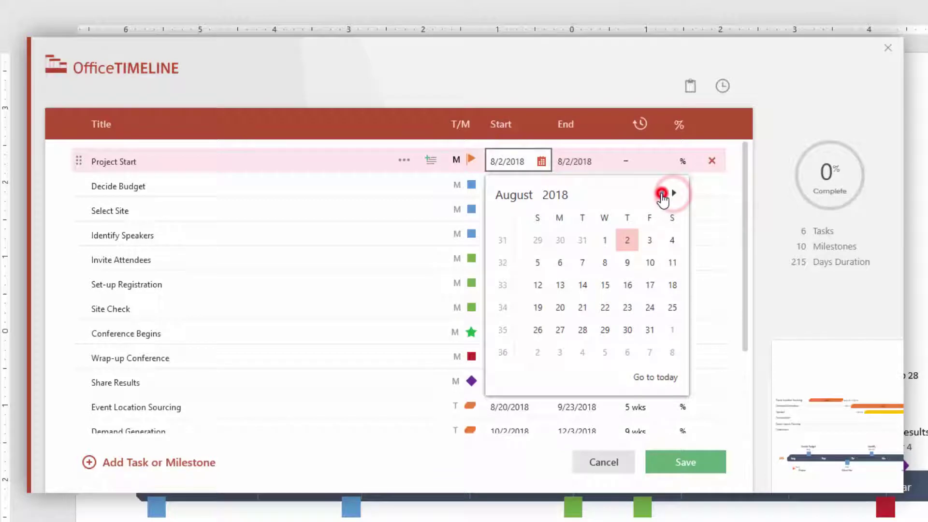
pyautogui.click(564, 199)
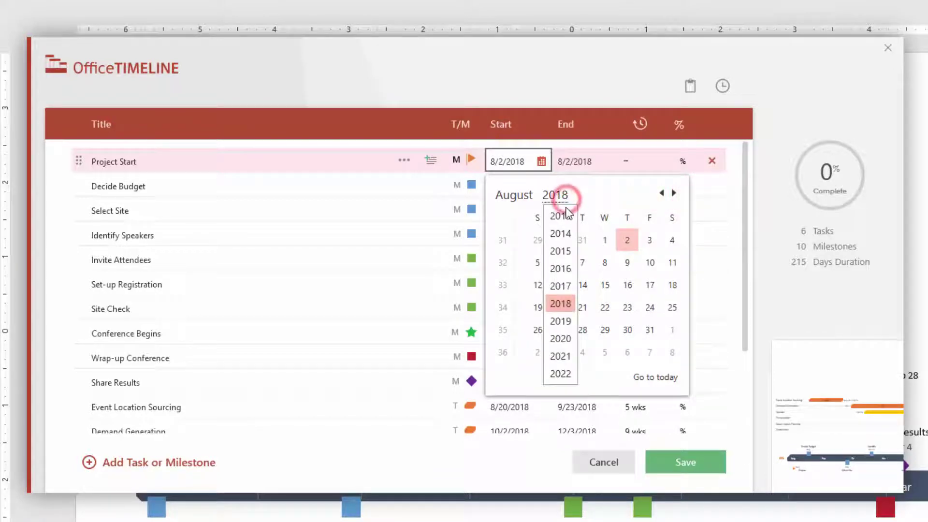
pyautogui.click(526, 198)
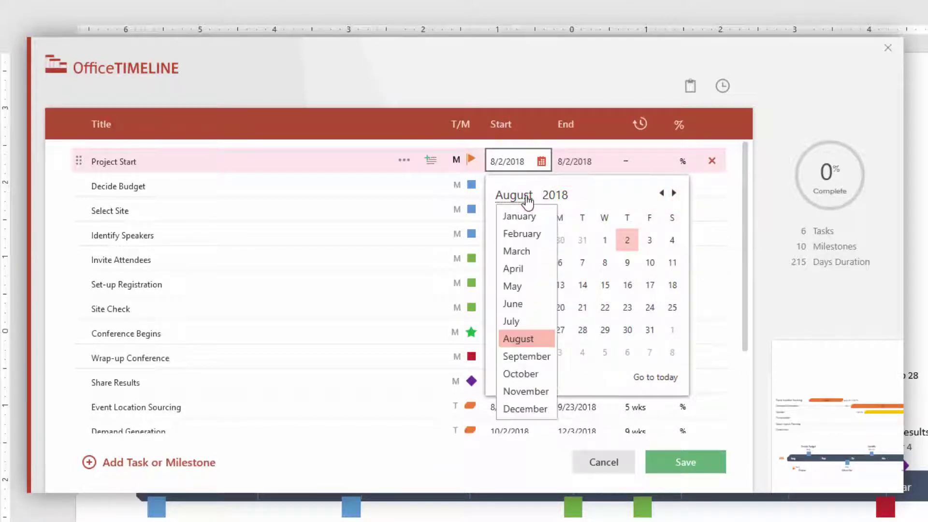
pyautogui.click(521, 320)
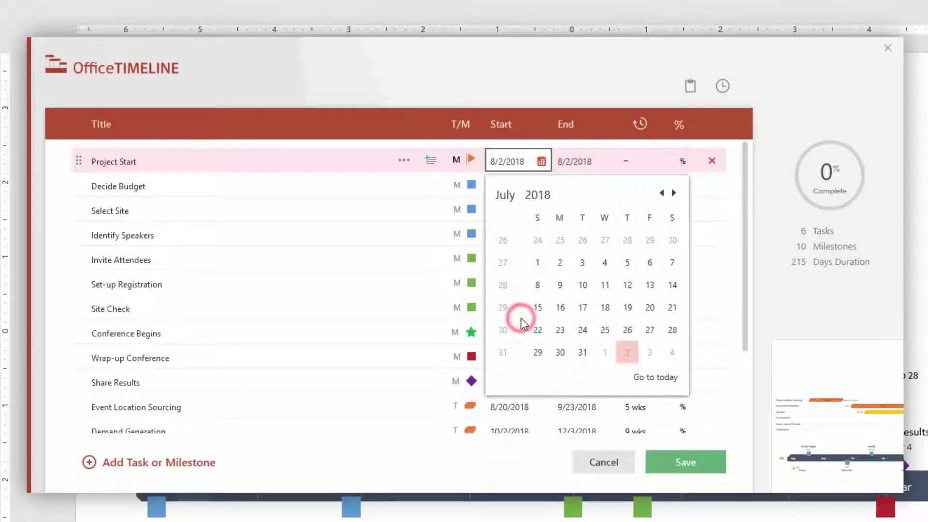
pyautogui.click(623, 264)
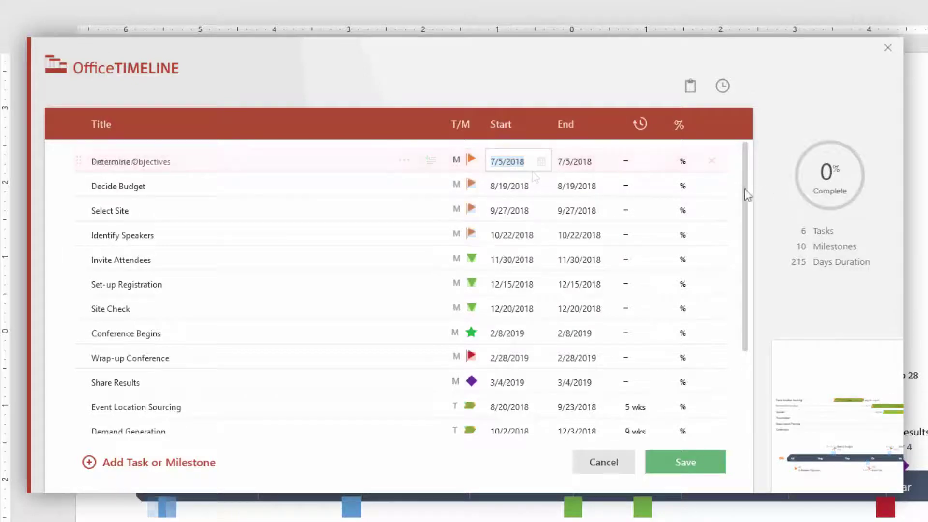
pyautogui.moveTo(744, 189); pyautogui.dragTo(735, 274)
pyautogui.click(689, 465)
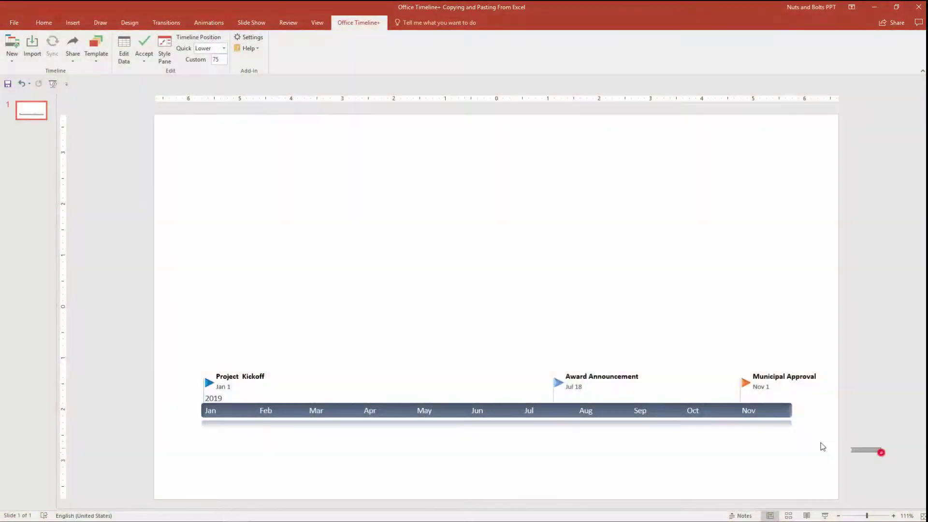
# - Copy the dates and descriptions in B5:D17 of Excel's Planning Schedule, then return to PowerPoint
pyautogui.moveTo(881, 453)
pyautogui.mouseDown()
pyautogui.moveTo(505, 402)
pyautogui.moveTo(178, 323)
pyautogui.mouseUp()
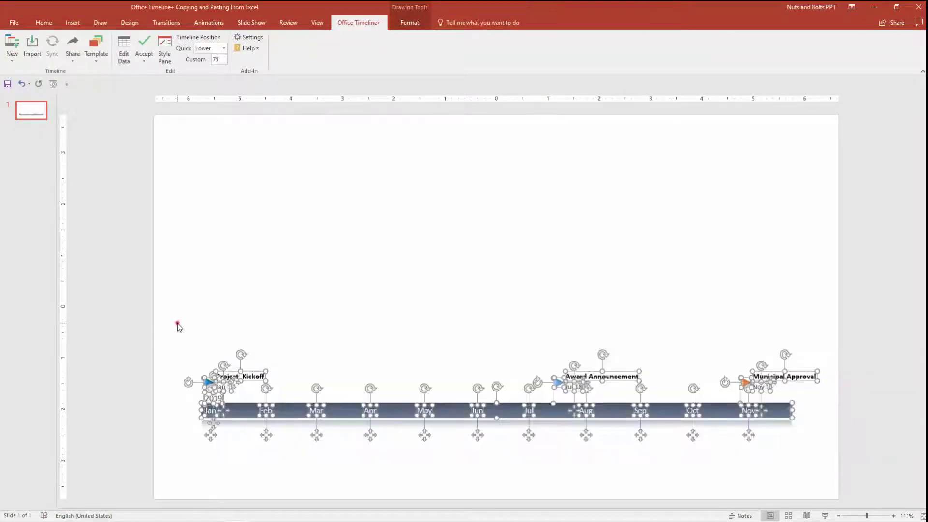
pyautogui.click(178, 323)
pyautogui.hotkey('alt', 'Tab')
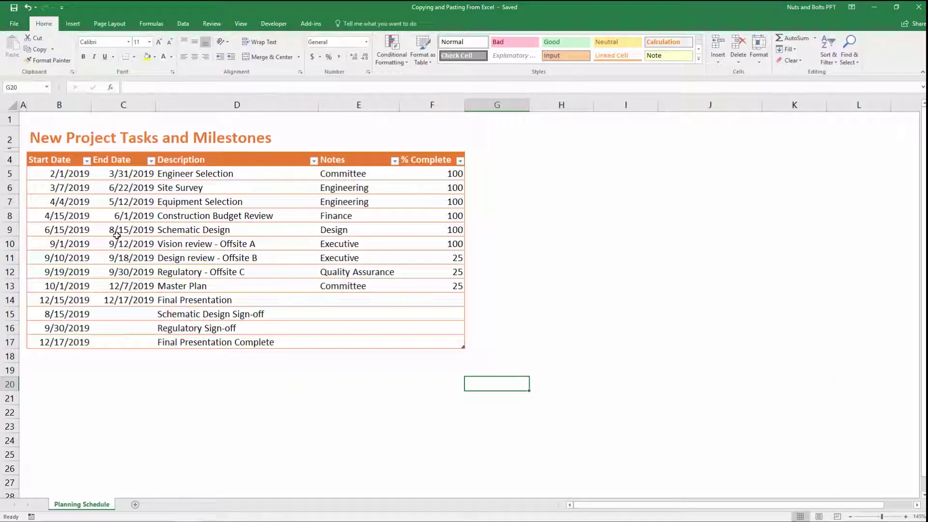
pyautogui.moveTo(61, 147); pyautogui.dragTo(203, 151)
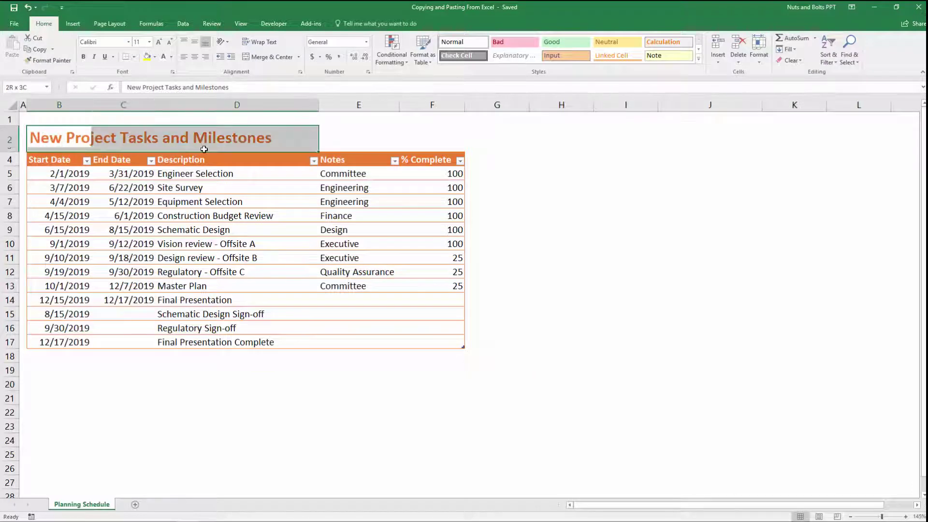
pyautogui.moveTo(80, 174); pyautogui.dragTo(194, 344)
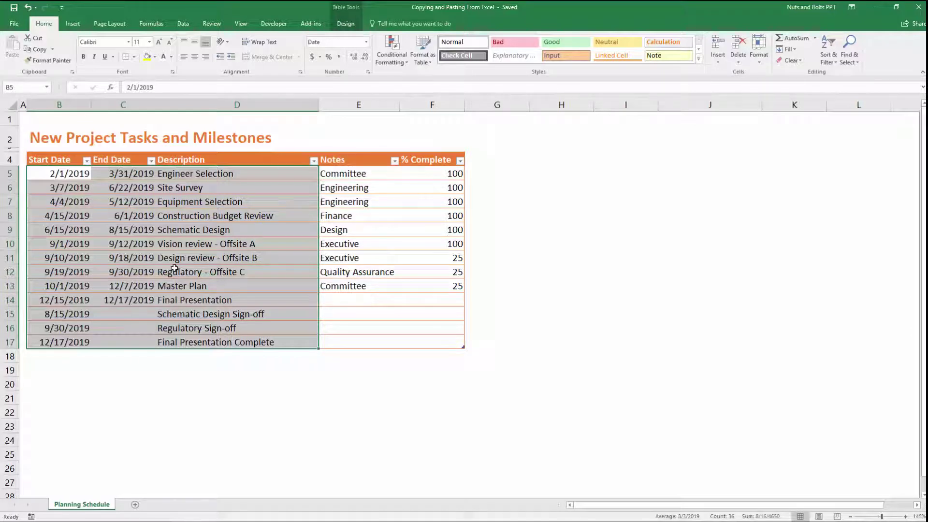
pyautogui.moveTo(165, 295); pyautogui.dragTo(76, 299)
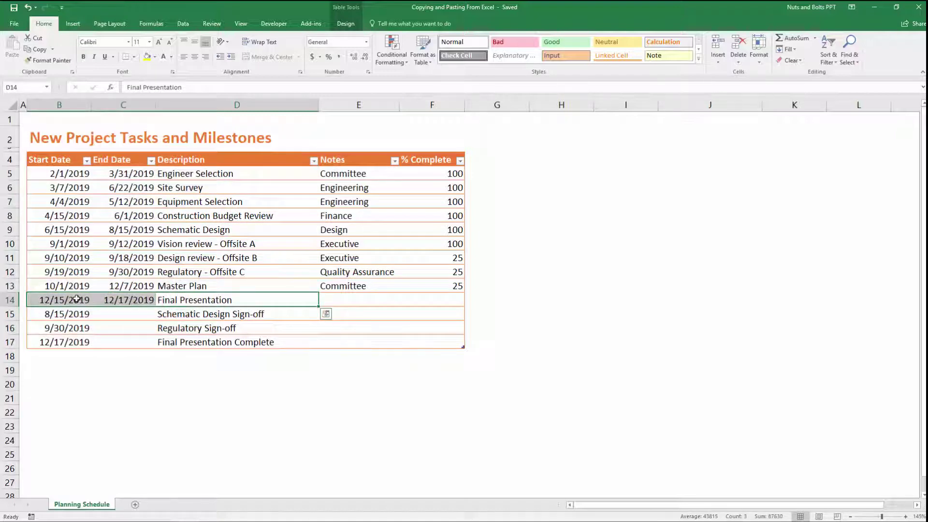
pyautogui.moveTo(77, 313); pyautogui.dragTo(177, 318)
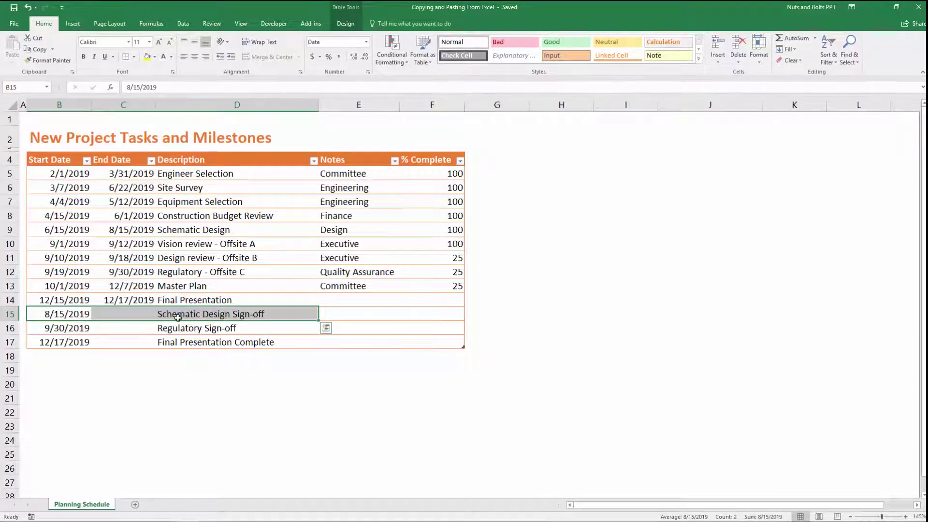
pyautogui.moveTo(68, 173); pyautogui.dragTo(209, 337)
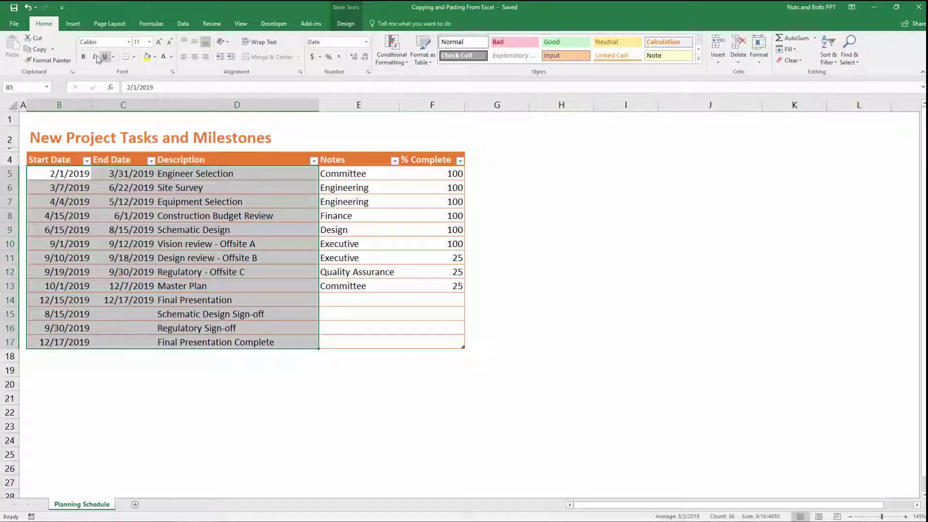
pyautogui.click(35, 50)
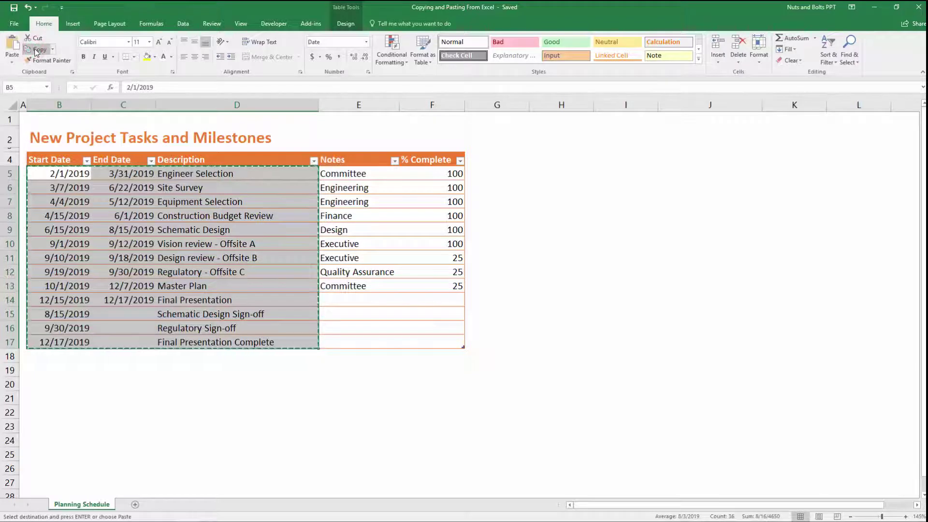
pyautogui.hotkey('alt', 'Tab')
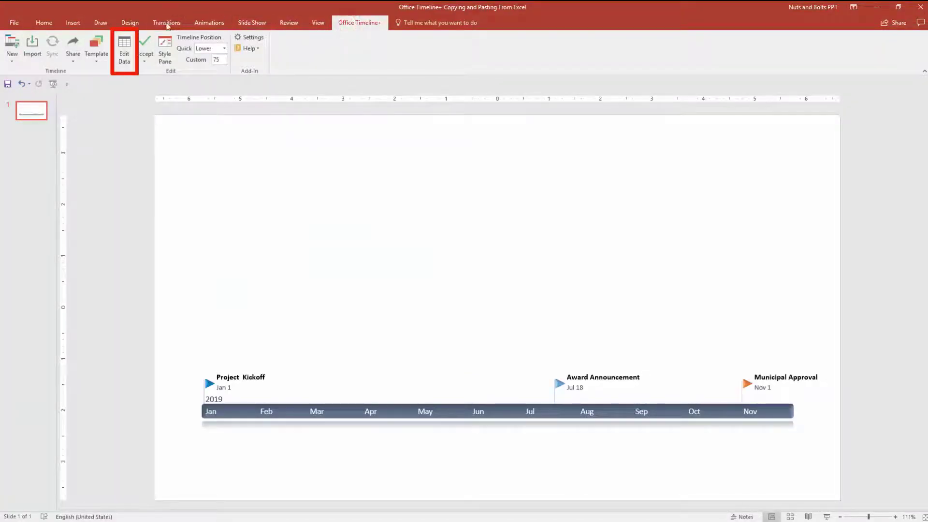
# - In Edit Data, paste into a new row's title, then delete that wrongly pasted row
pyautogui.click(127, 48)
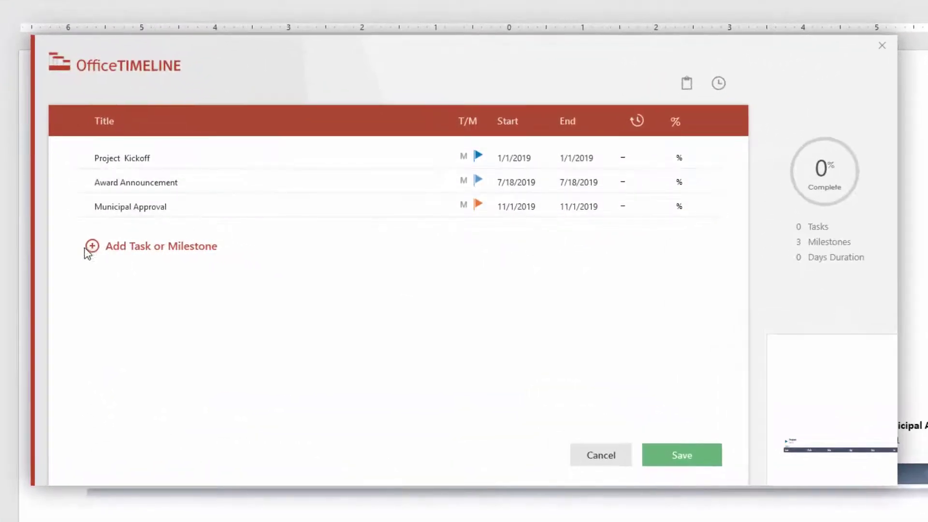
pyautogui.click(90, 247)
pyautogui.click(119, 228)
pyautogui.hotkey('ctrl', 'v')
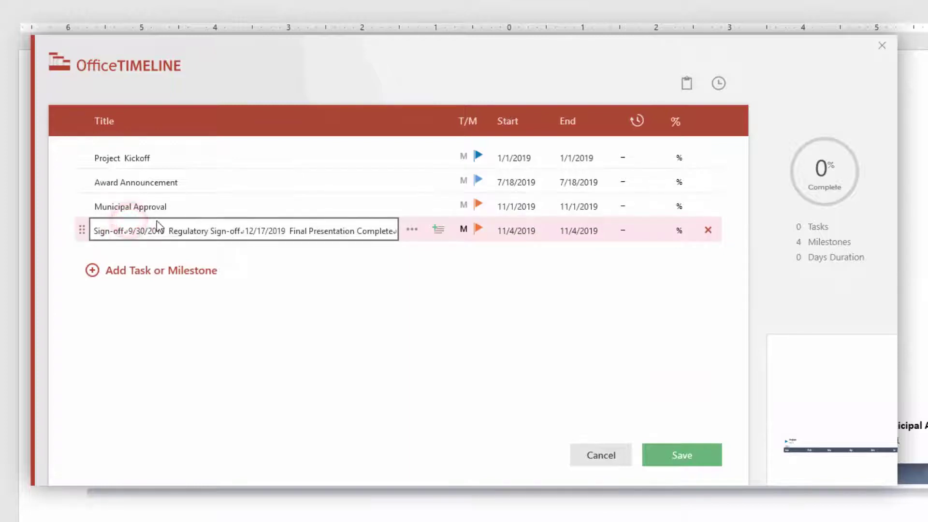
pyautogui.click(708, 230)
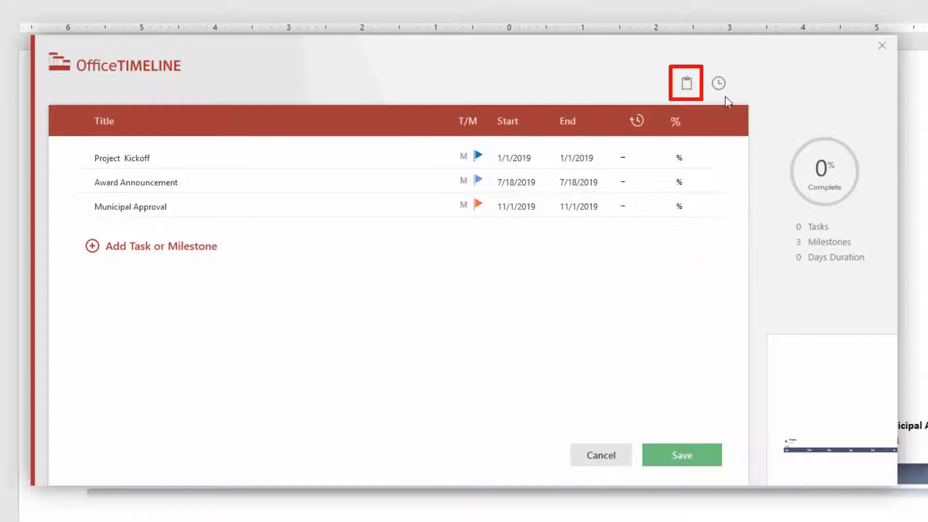
# - Import the copied Excel rows with Paste data and save, giving 10 tasks and 6 milestones
pyautogui.click(687, 86)
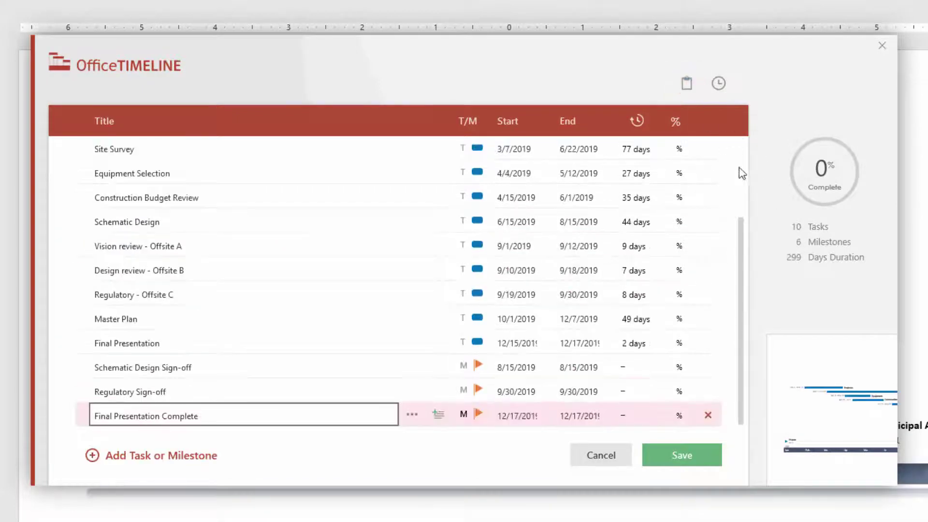
pyautogui.moveTo(741, 345); pyautogui.dragTo(732, 254)
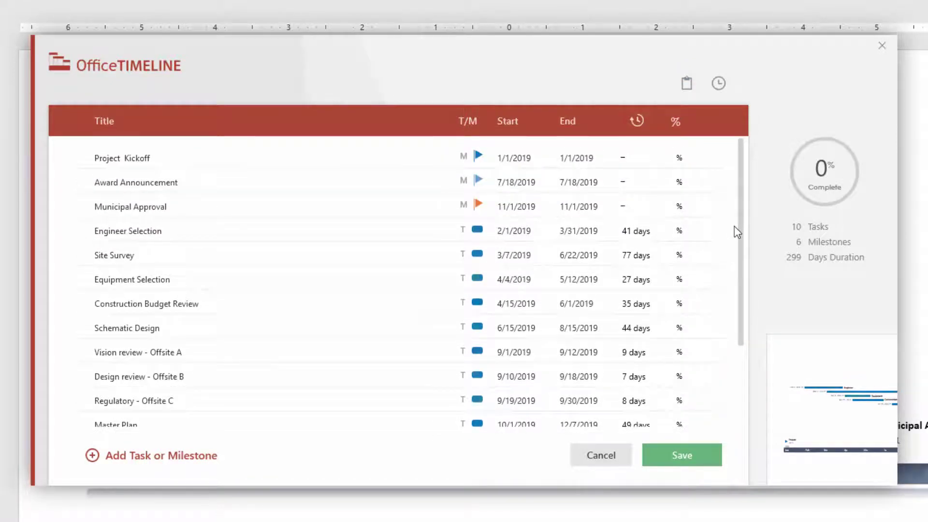
pyautogui.moveTo(743, 185); pyautogui.dragTo(735, 286)
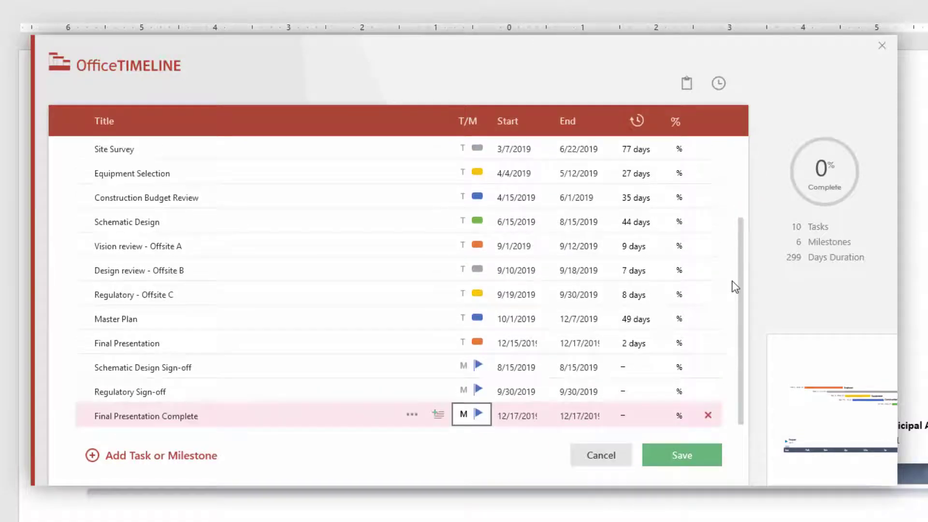
pyautogui.click(689, 457)
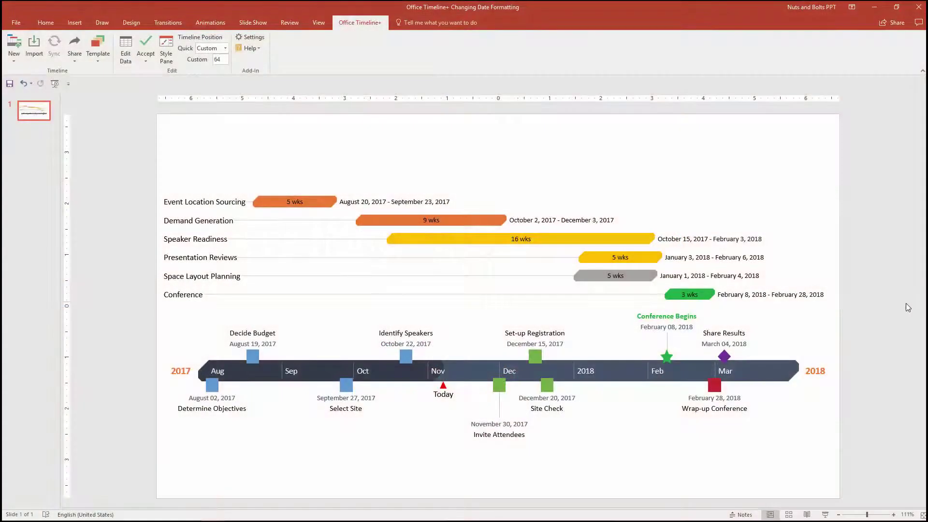
# - Select the Space Layout Planning, Presentation Reviews and Speaker Readiness date labels, then deselect them
pyautogui.click(745, 276)
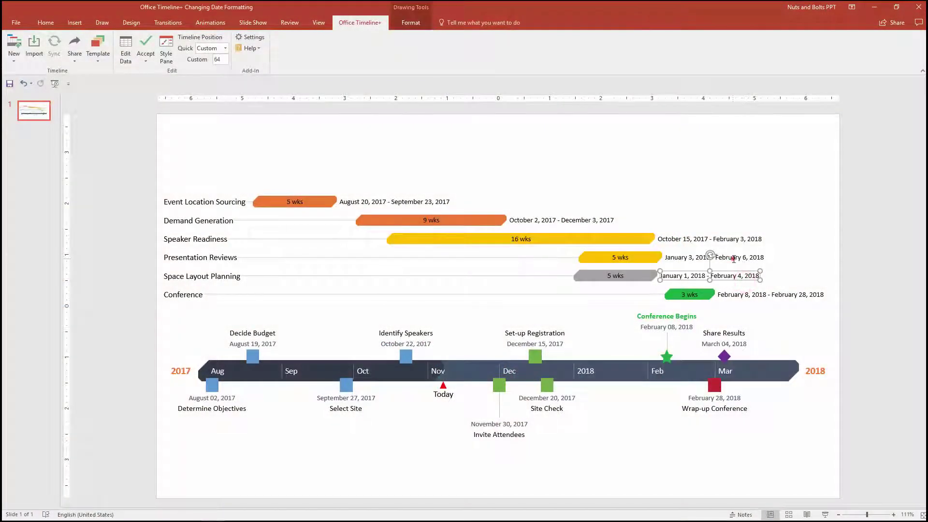
pyautogui.keyDown('shift'); pyautogui.click(757, 257); pyautogui.keyUp('shift')
pyautogui.keyDown('shift'); pyautogui.click(738, 240); pyautogui.keyUp('shift')
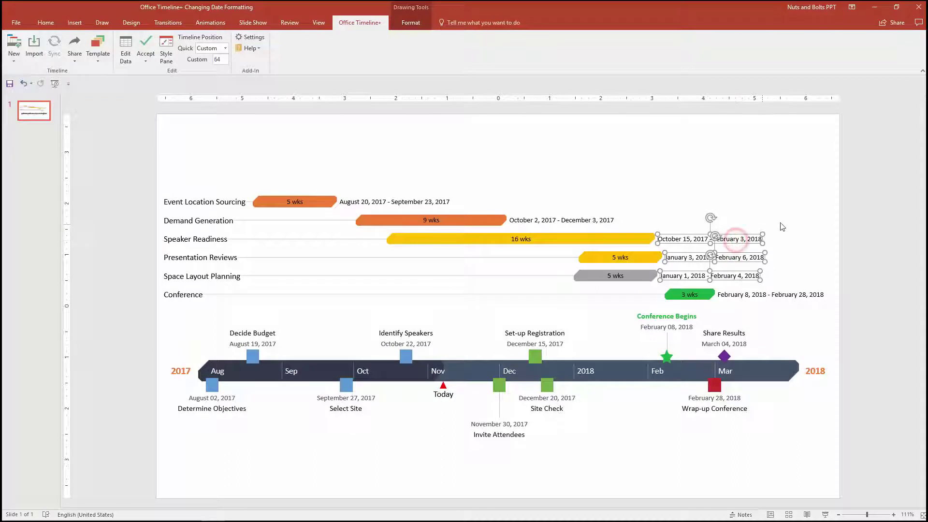
pyautogui.click(802, 233)
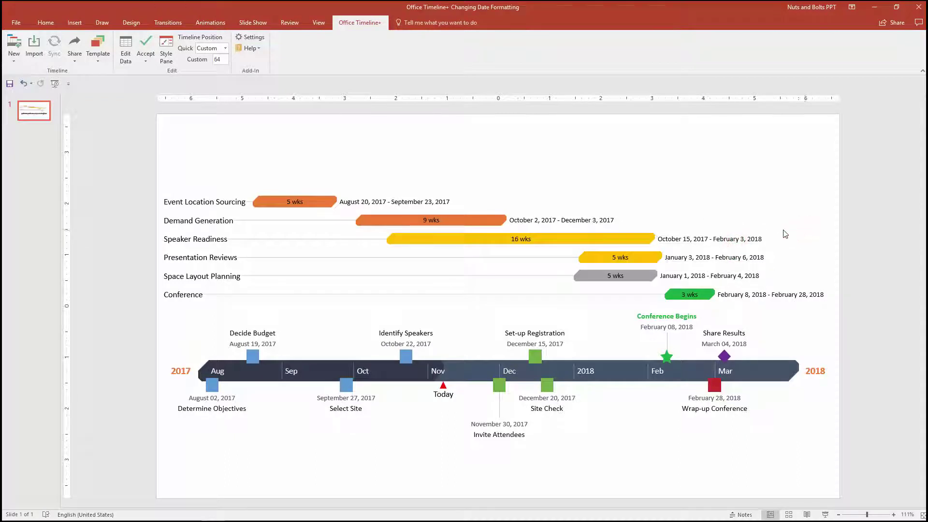
# - Style the Speaker Readiness date label, keeping its Right position and black font colour
pyautogui.click(360, 28)
pyautogui.click(169, 54)
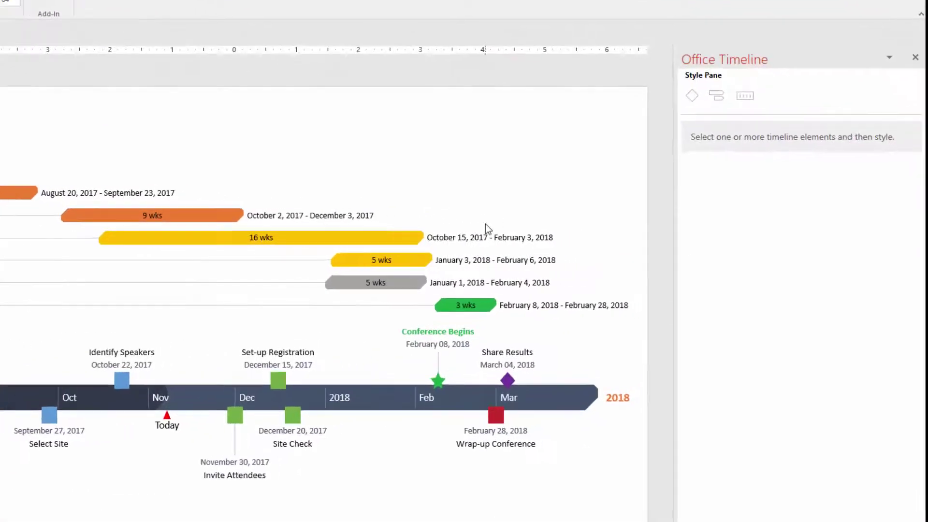
pyautogui.click(484, 232)
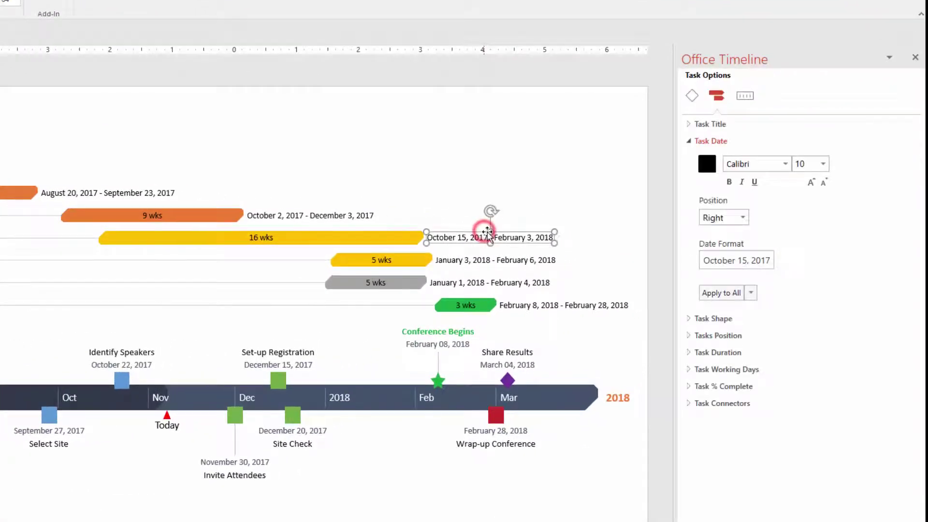
pyautogui.click(742, 217)
pyautogui.click(742, 217)
pyautogui.click(707, 167)
pyautogui.click(707, 169)
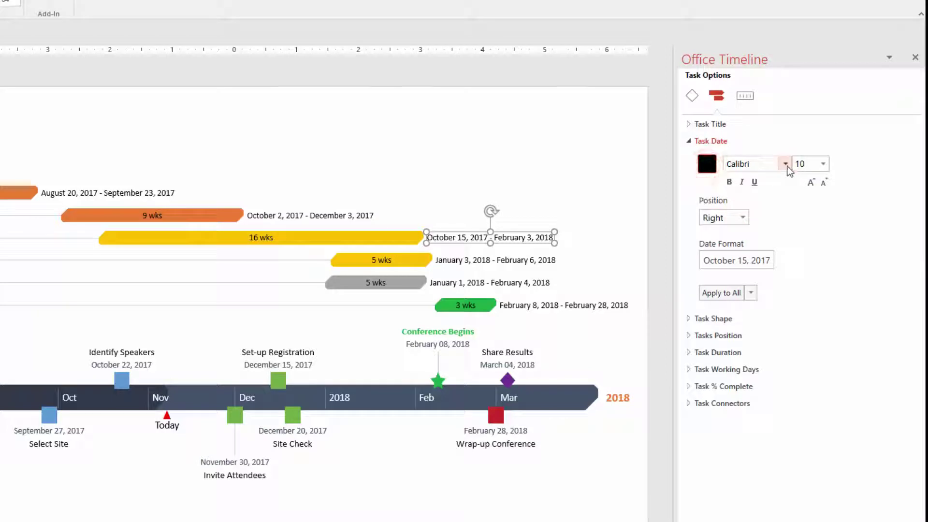
# - Set the task date format to the short 10/15 month-day form and apply it to all tasks
pyautogui.click(762, 262)
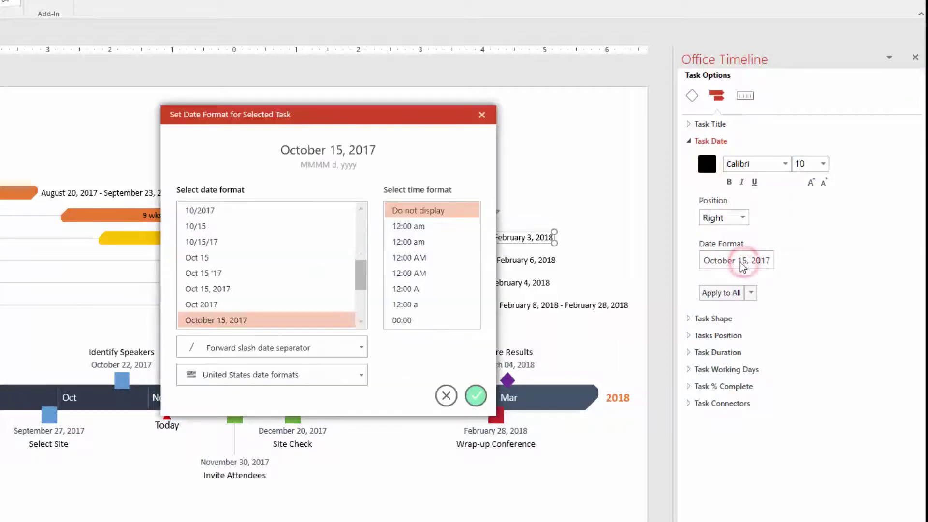
pyautogui.moveTo(361, 274); pyautogui.dragTo(358, 237)
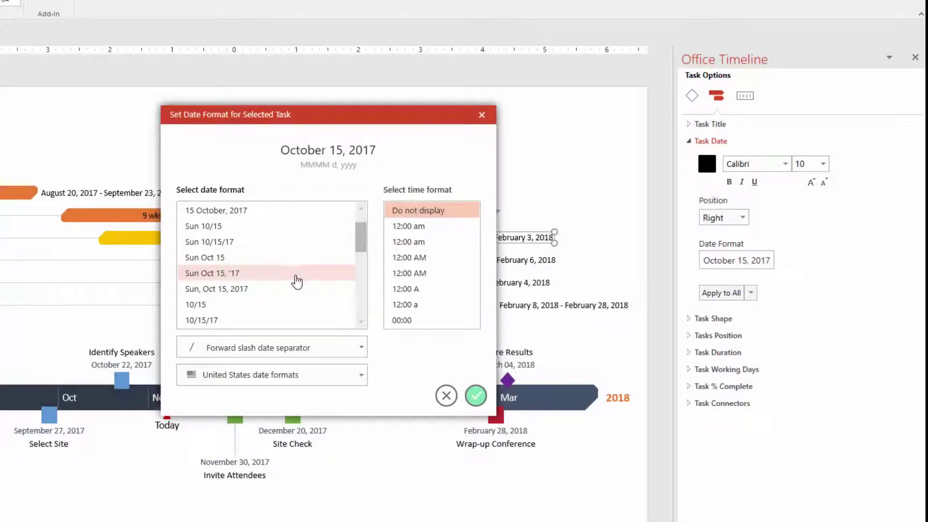
pyautogui.click(266, 305)
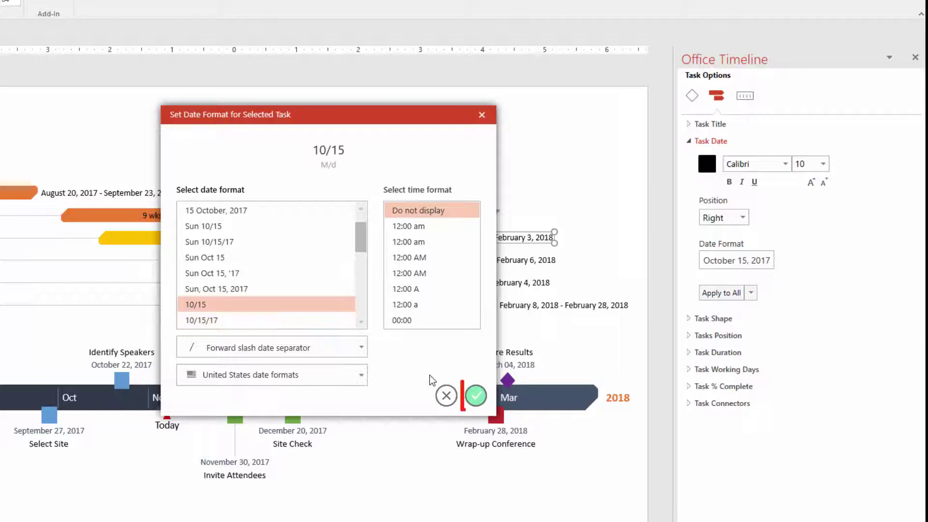
pyautogui.click(476, 396)
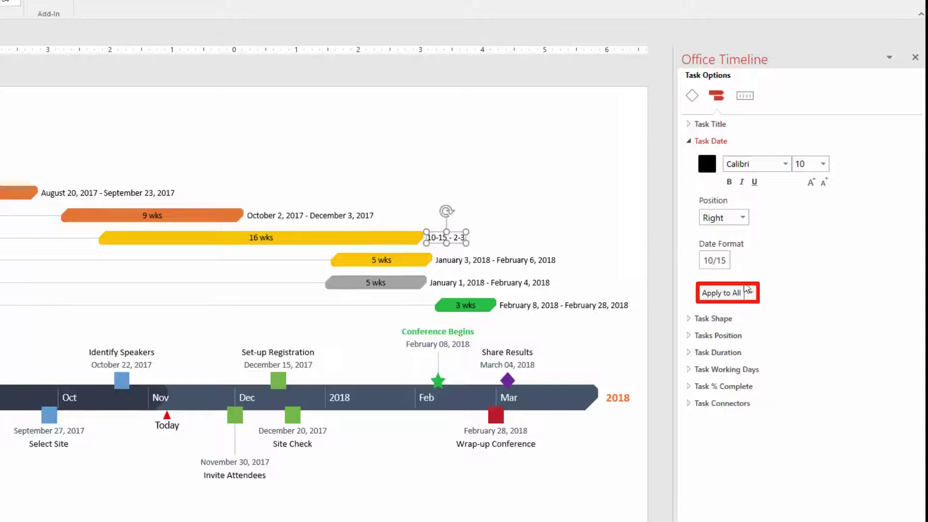
pyautogui.click(751, 294)
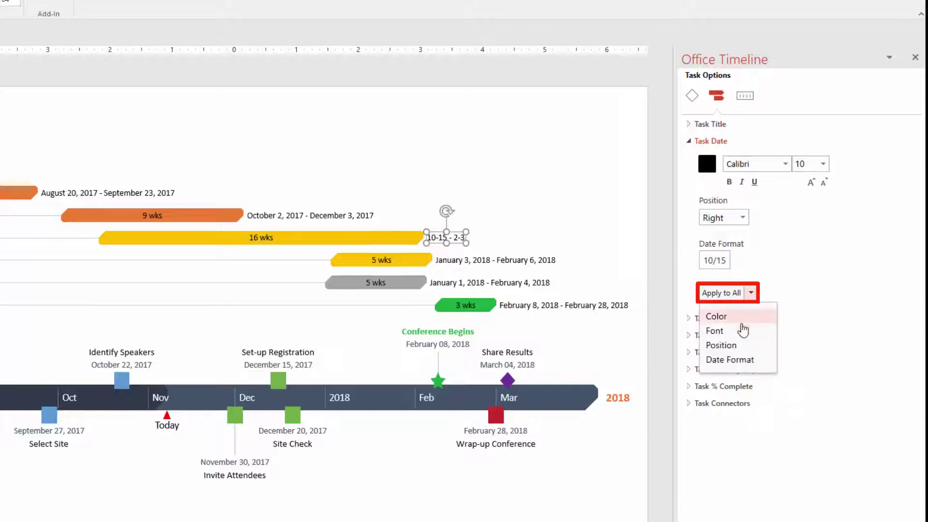
pyautogui.click(747, 362)
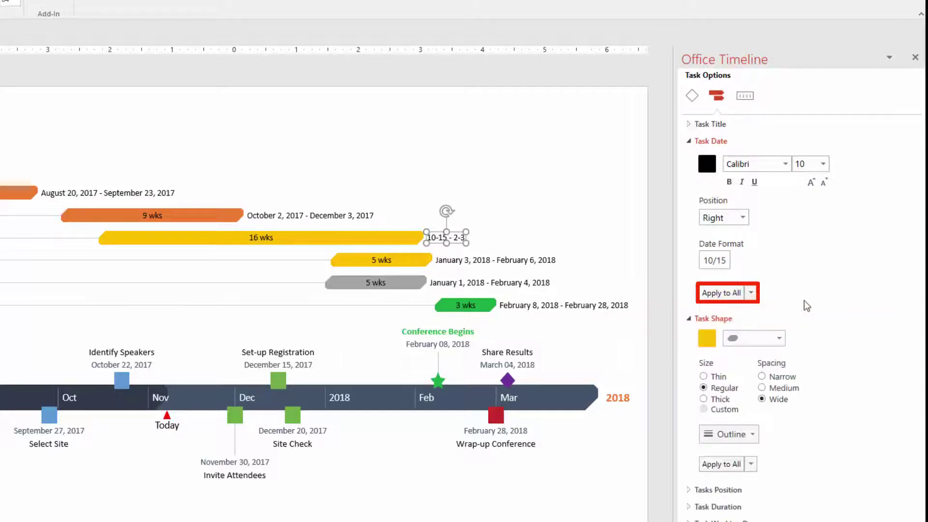
pyautogui.click(736, 294)
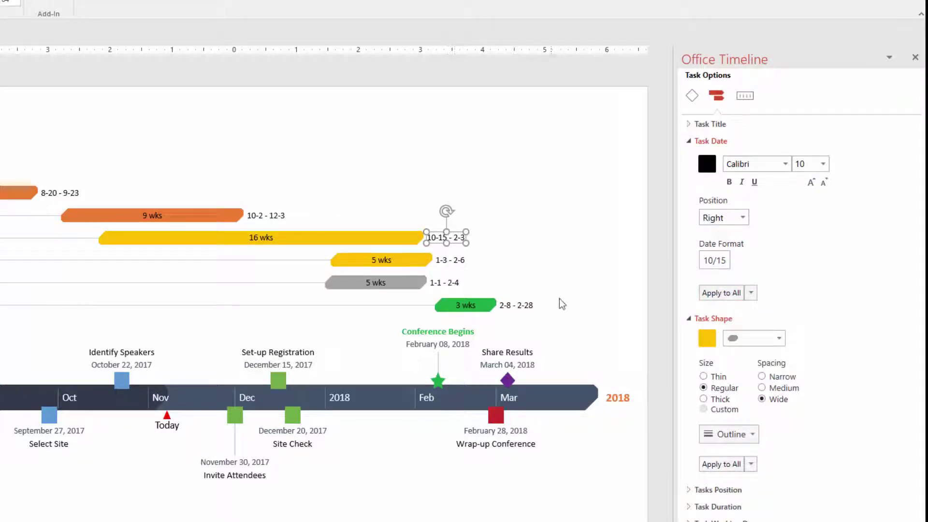
pyautogui.click(531, 370)
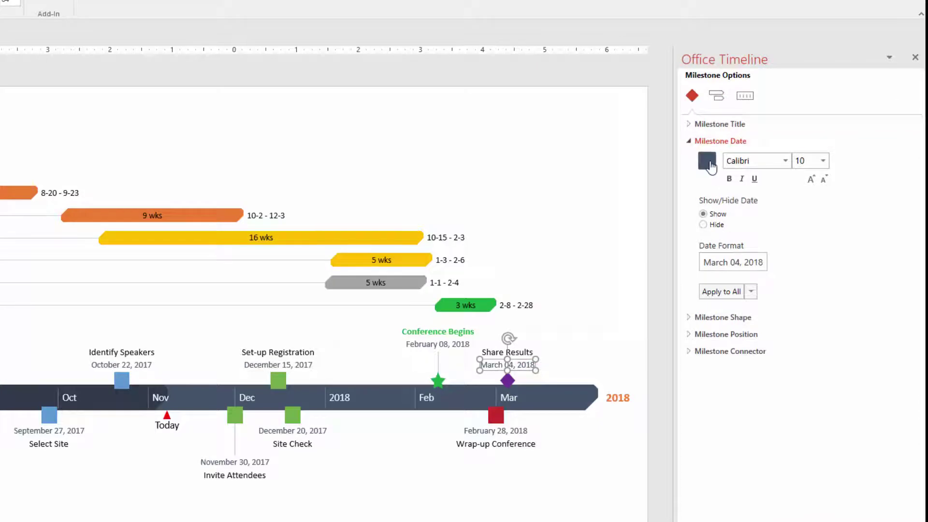
# - Give all milestone dates the 18-3 (yy-M) format and close the Style Pane
pyautogui.click(725, 263)
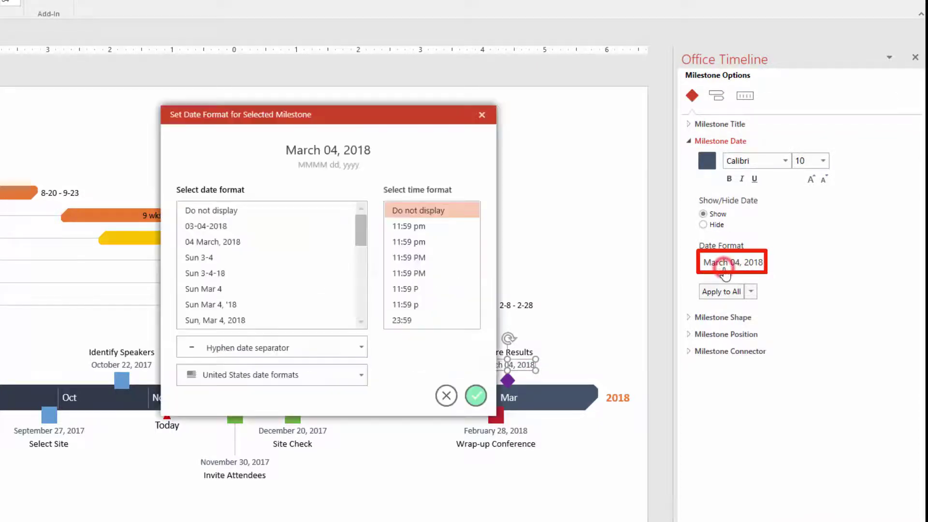
pyautogui.moveTo(361, 283); pyautogui.dragTo(361, 307)
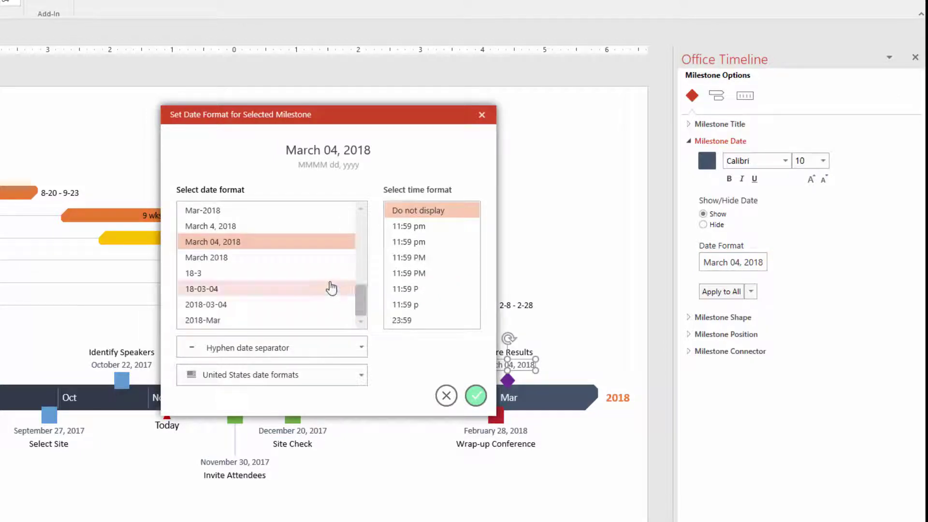
pyautogui.click(206, 275)
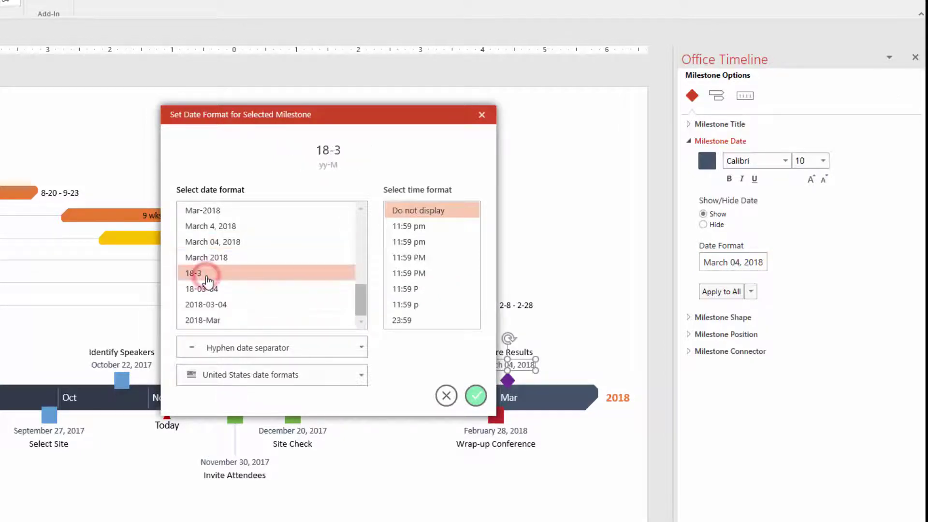
pyautogui.click(474, 387)
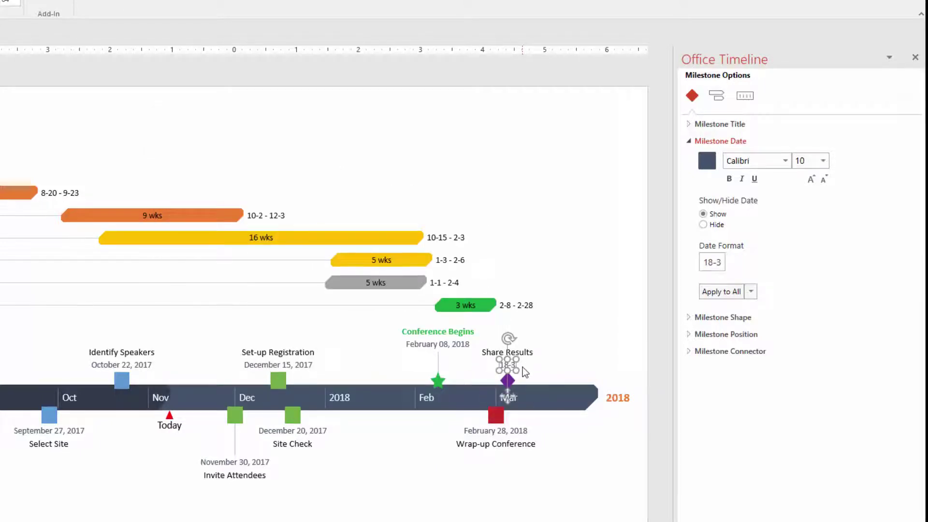
pyautogui.click(725, 293)
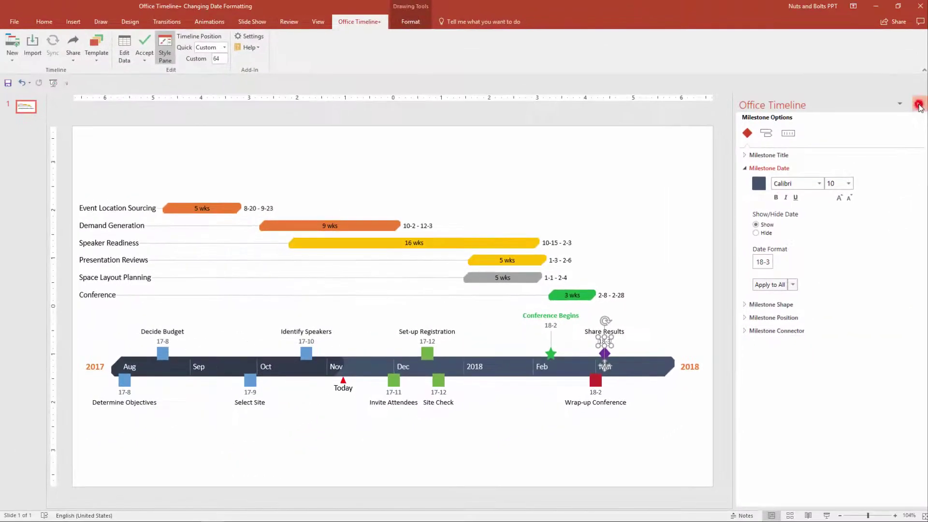
pyautogui.click(918, 84)
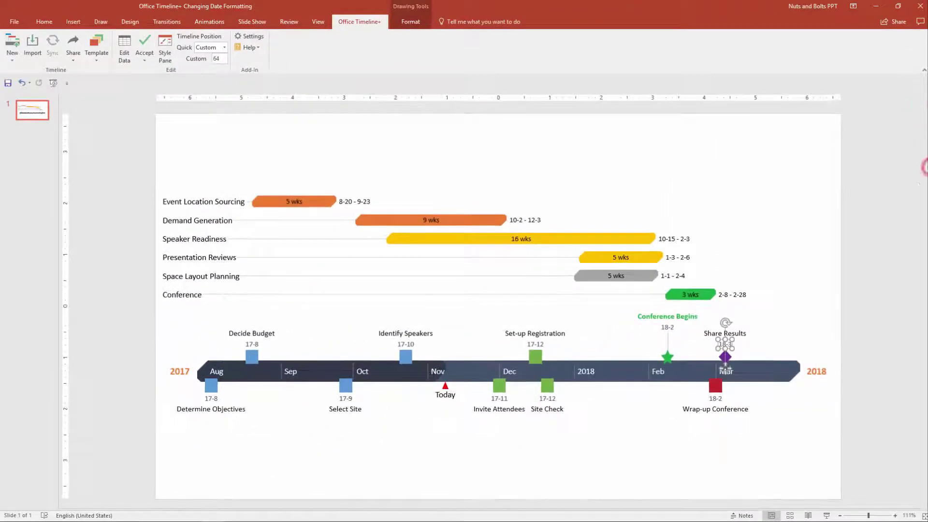
pyautogui.click(918, 188)
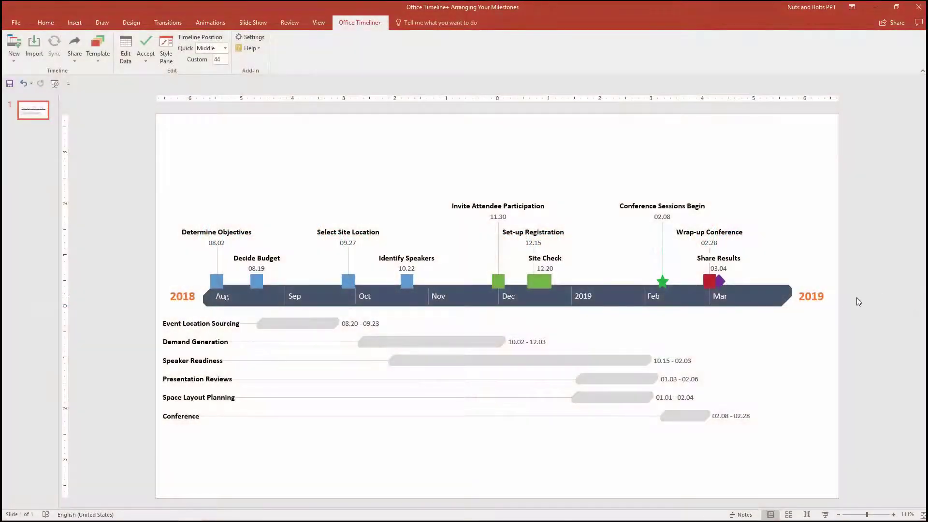
# - Inspect the crowded milestones by selecting them, the overlapping green squares, then Decide Budget
pyautogui.moveTo(854, 297)
pyautogui.mouseDown()
pyautogui.moveTo(701, 279)
pyautogui.moveTo(200, 266)
pyautogui.moveTo(202, 273)
pyautogui.mouseUp()
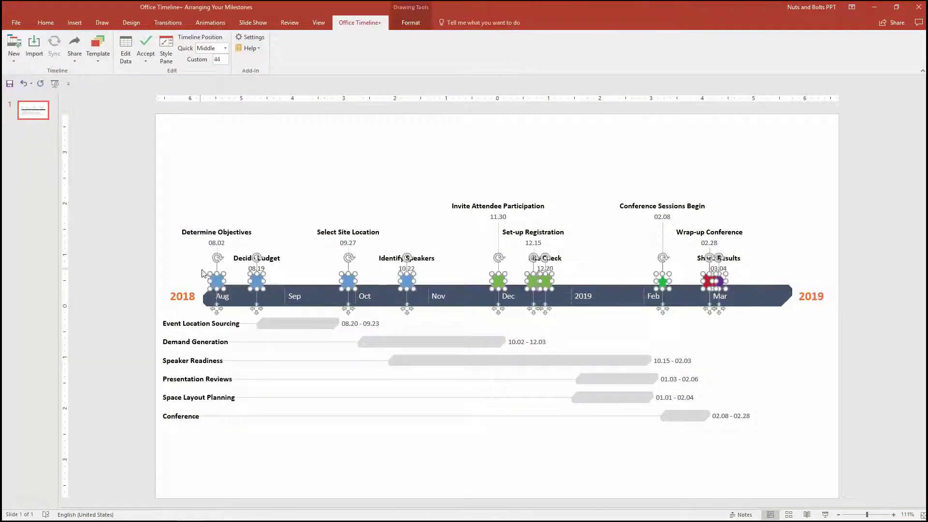
pyautogui.click(295, 280)
pyautogui.click(529, 285)
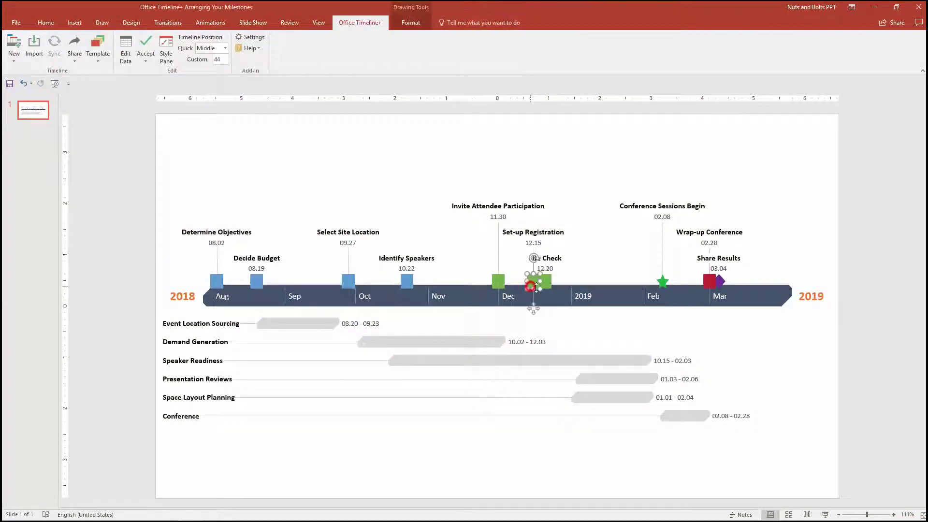
pyautogui.keyDown('shift'); pyautogui.click(548, 284); pyautogui.keyUp('shift')
pyautogui.click(463, 255)
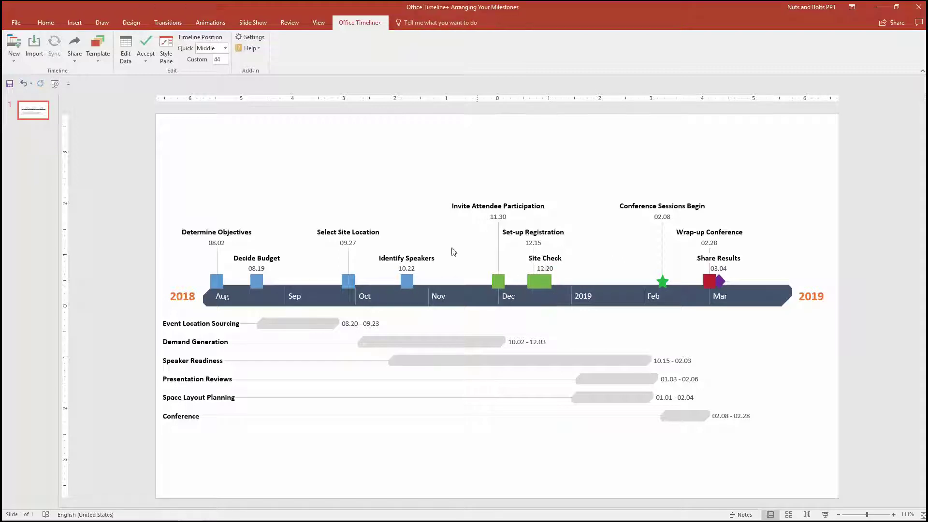
pyautogui.click(256, 279)
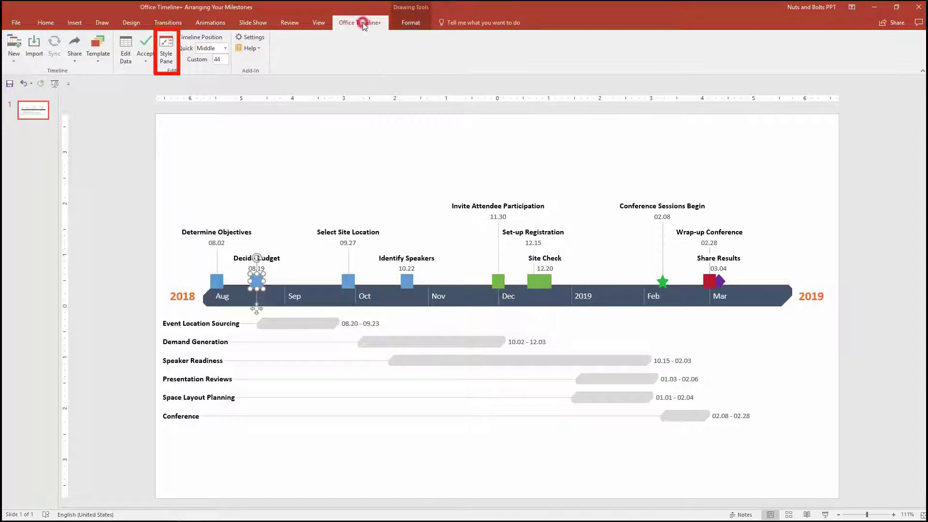
# - Move Decide Budget, Identify Speakers, Set-up Registration and Wrap-up Conference below the timeline band
pyautogui.click(168, 50)
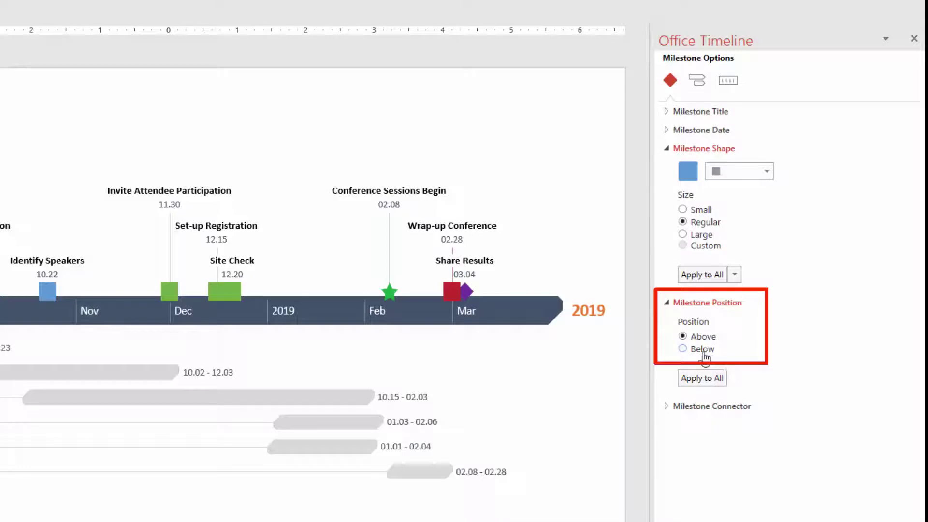
pyautogui.click(682, 348)
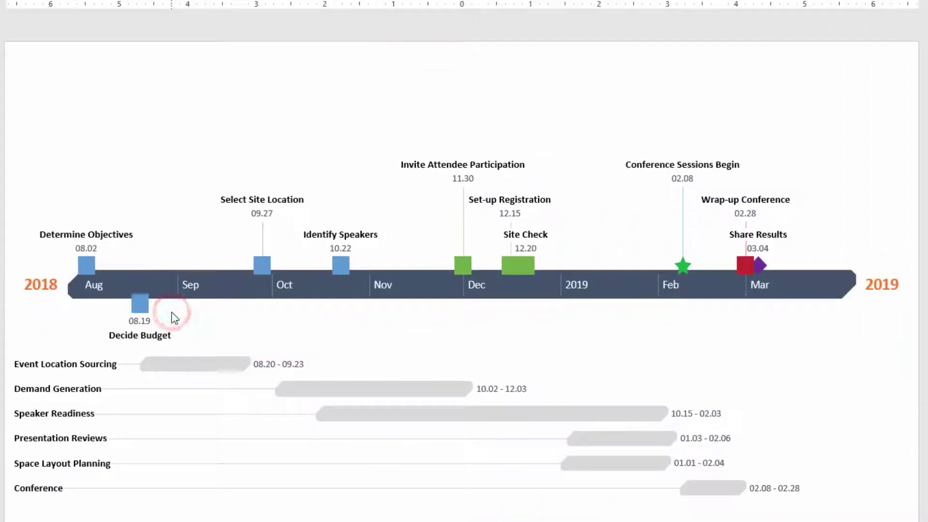
pyautogui.click(340, 265)
pyautogui.keyDown('shift'); pyautogui.click(509, 268); pyautogui.keyUp('shift')
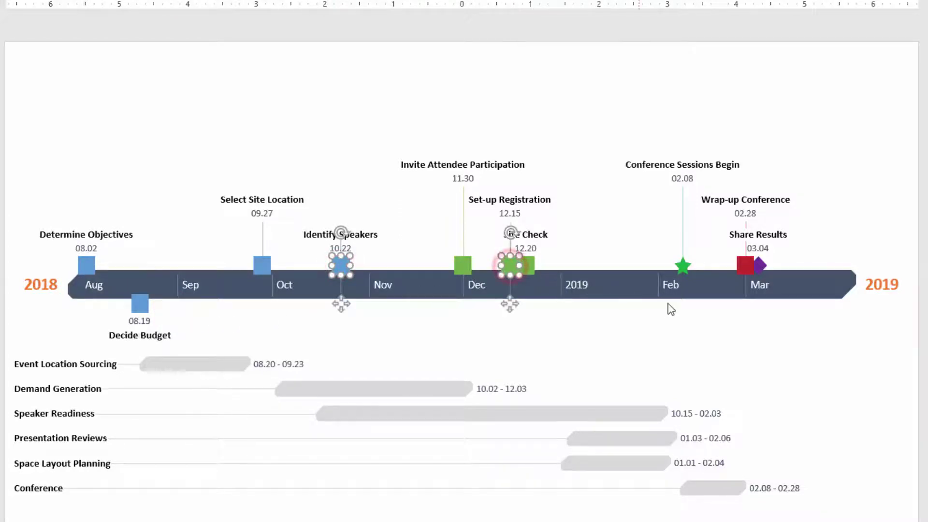
pyautogui.keyDown('shift'); pyautogui.click(745, 277); pyautogui.keyUp('shift')
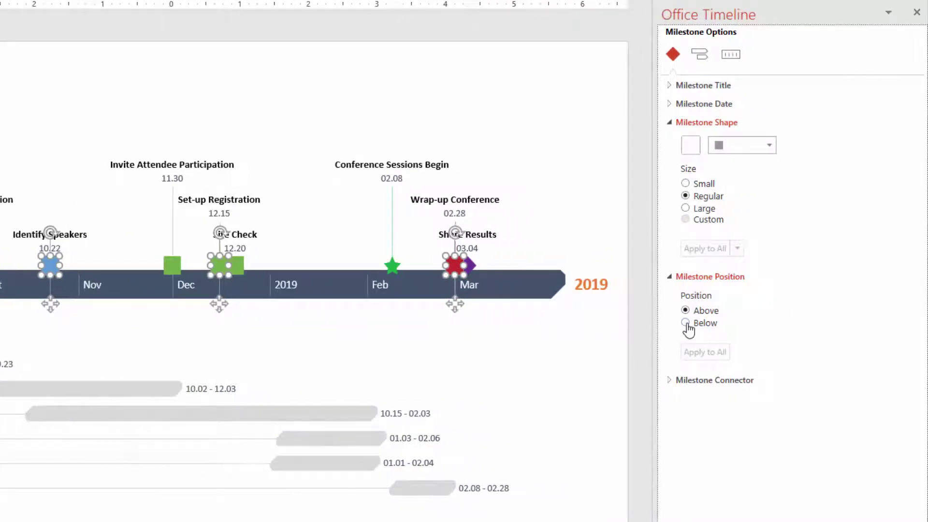
pyautogui.click(687, 323)
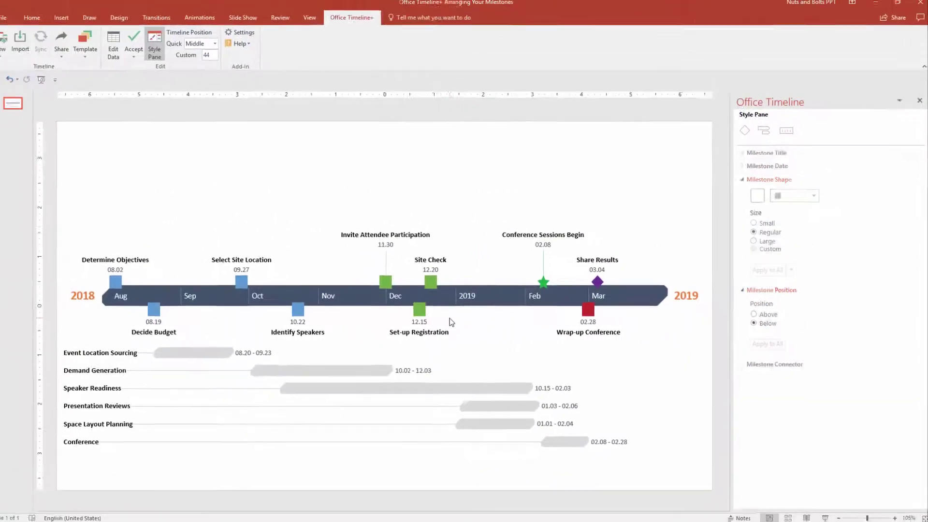
# - Raise the Select Site Location and Determine Objectives labels higher above the band
pyautogui.click(355, 321)
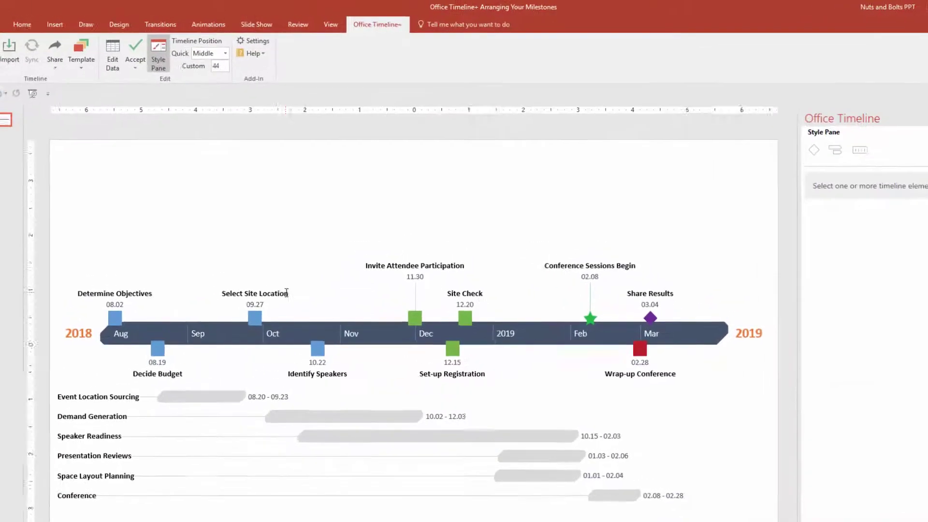
pyautogui.click(261, 261)
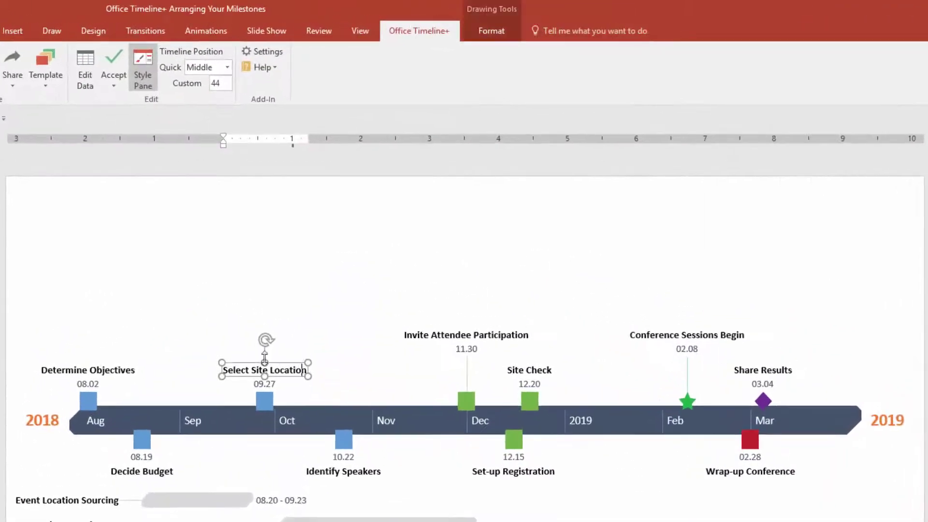
pyautogui.keyDown('shift'); pyautogui.click(149, 266); pyautogui.keyUp('shift')
pyautogui.moveTo(122, 376); pyautogui.dragTo(123, 344)
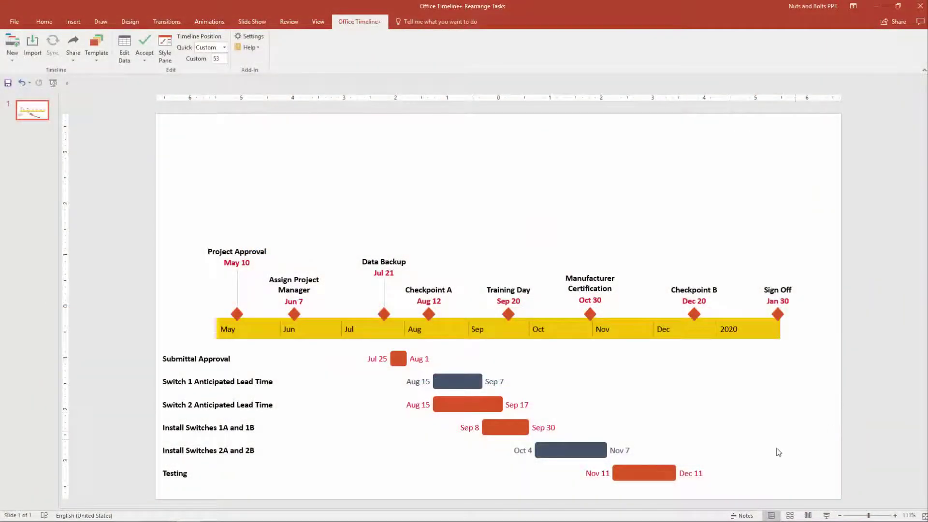
# - Select all six task rows, then clear the selection
pyautogui.moveTo(737, 493)
pyautogui.mouseDown()
pyautogui.moveTo(543, 433)
pyautogui.moveTo(131, 345)
pyautogui.mouseUp()
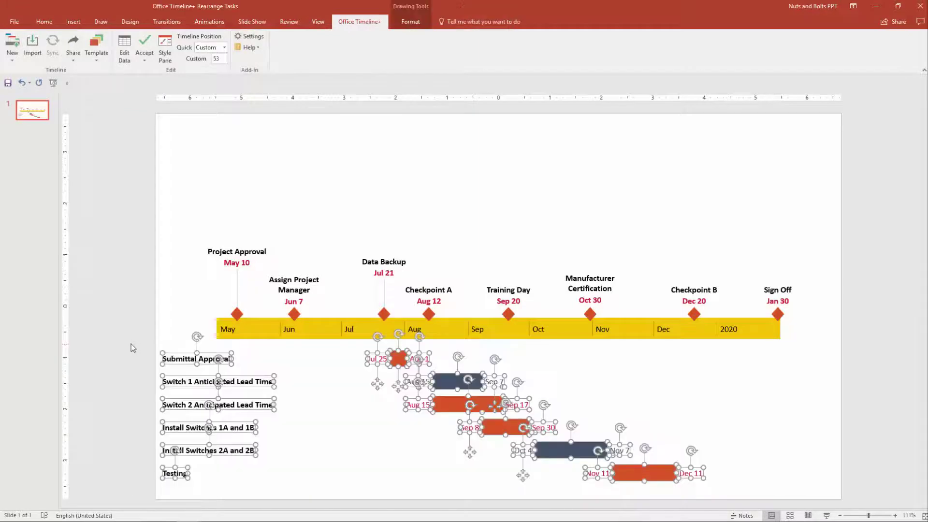
pyautogui.click(192, 212)
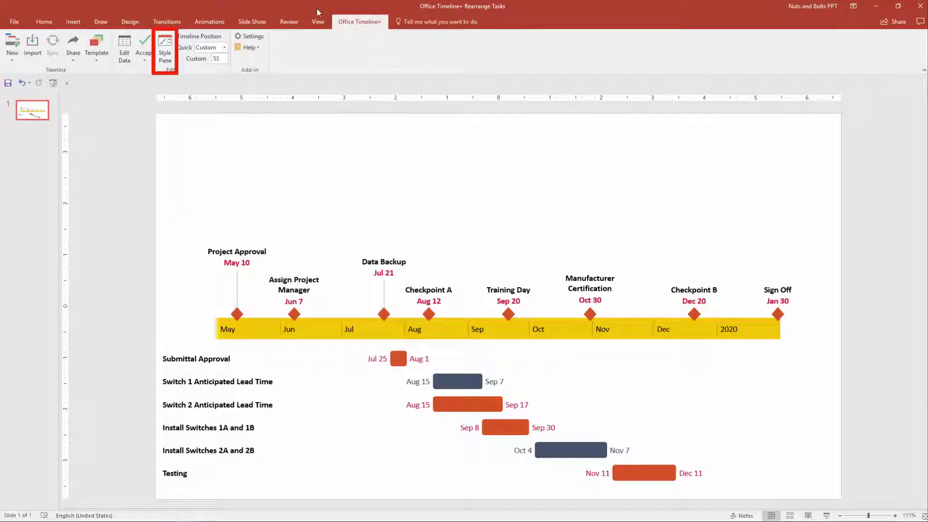
# - Place the task bars above the milestone band, set the timeline to the Lower position, and close the Style Pane
pyautogui.click(165, 45)
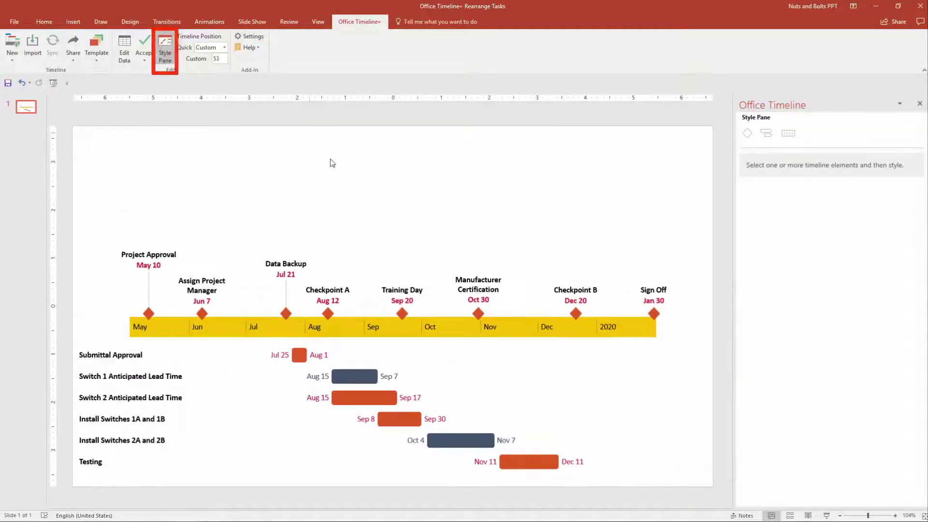
pyautogui.click(358, 377)
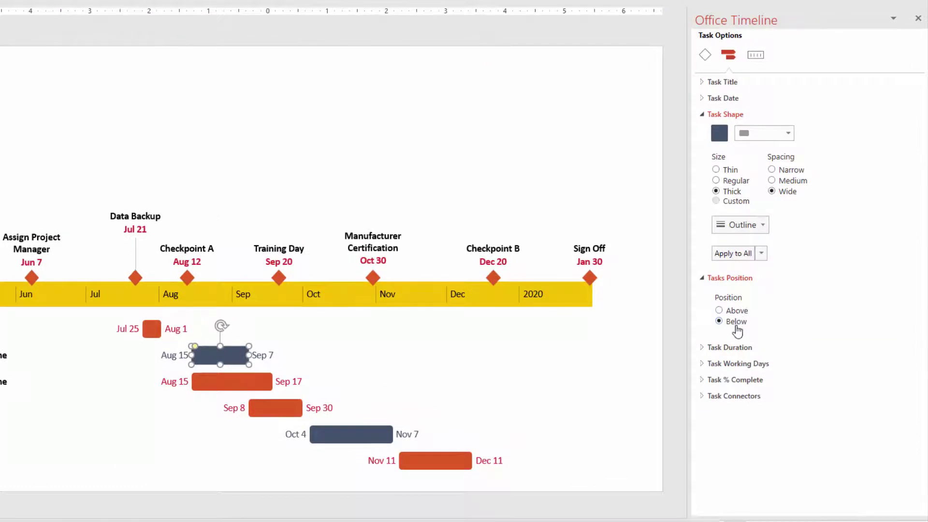
pyautogui.click(719, 311)
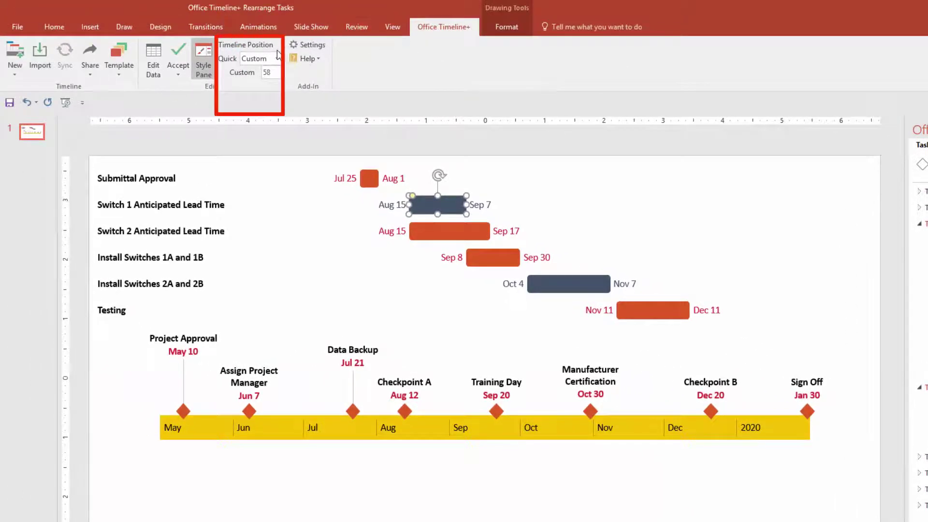
pyautogui.click(277, 58)
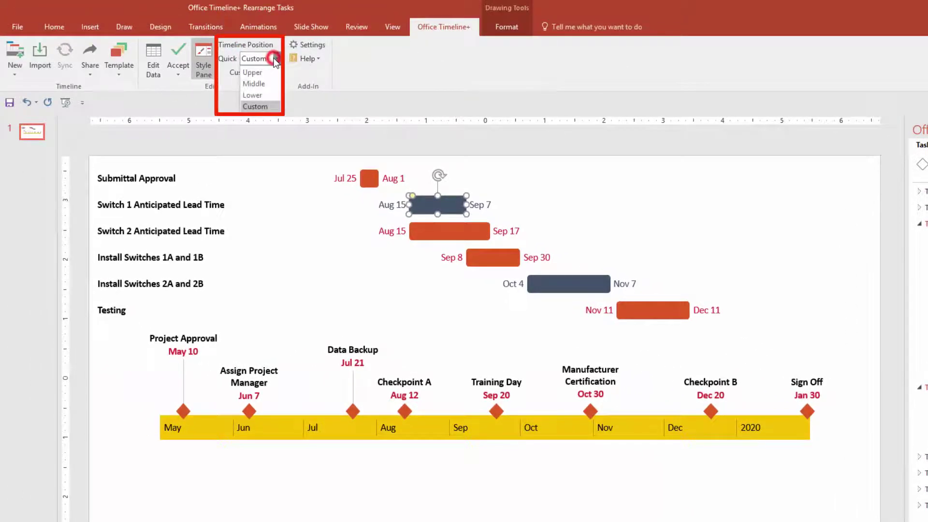
pyautogui.click(270, 95)
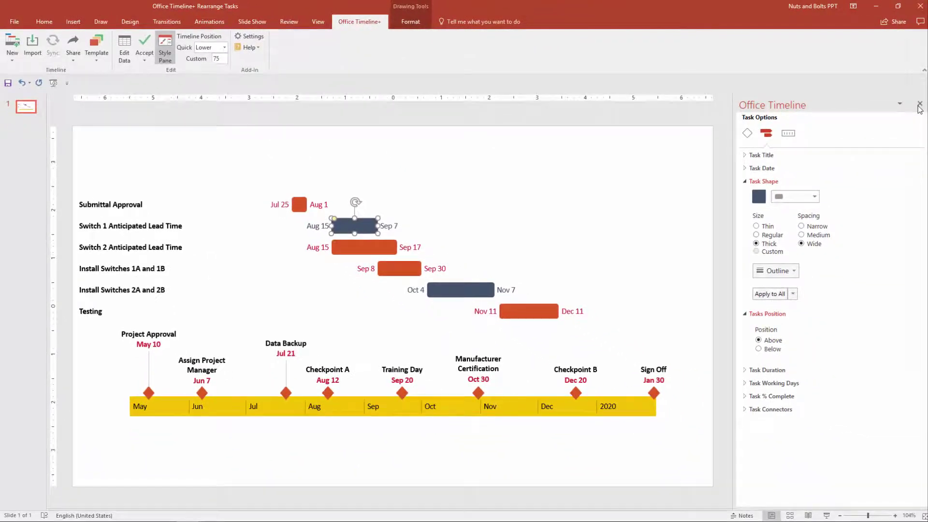
pyautogui.click(919, 105)
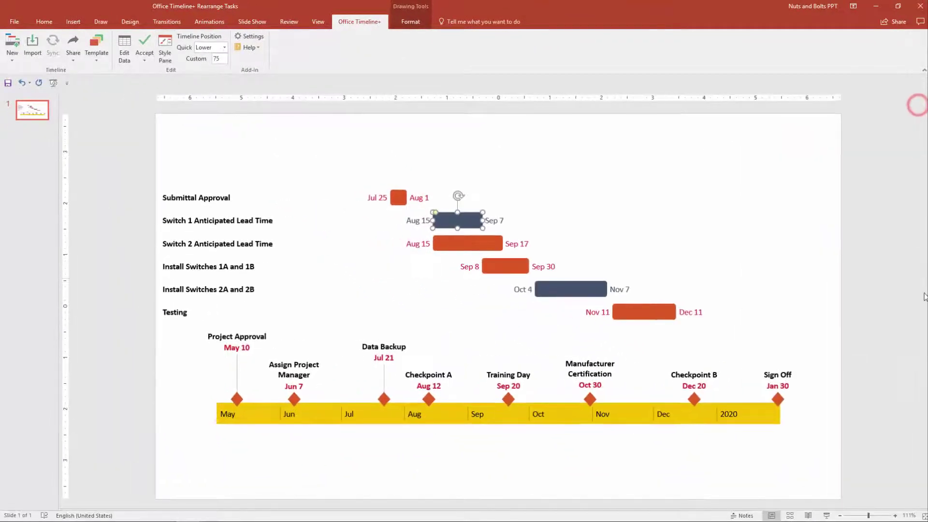
# - Open the timeline's task data for editing from the Office Timeline+ ribbon
pyautogui.moveTo(787, 338); pyautogui.dragTo(130, 173)
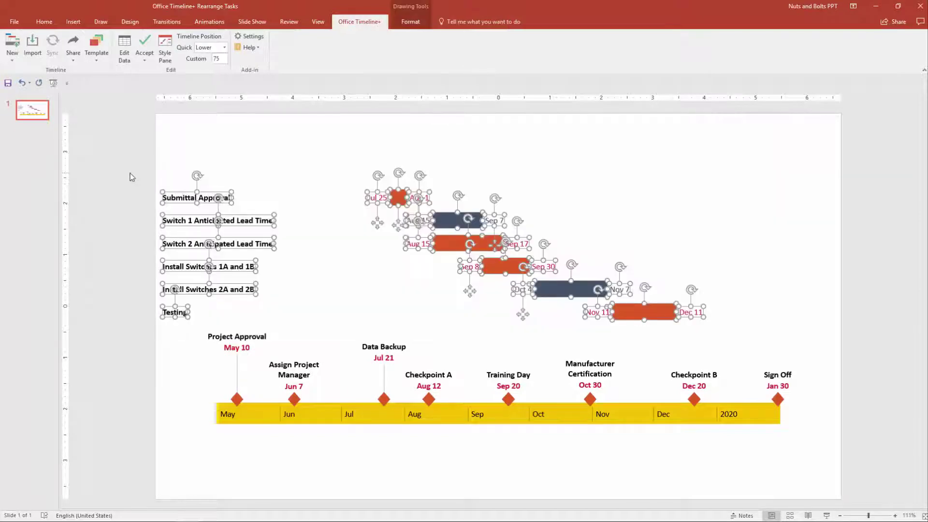
pyautogui.click(130, 173)
pyautogui.click(369, 21)
pyautogui.click(131, 46)
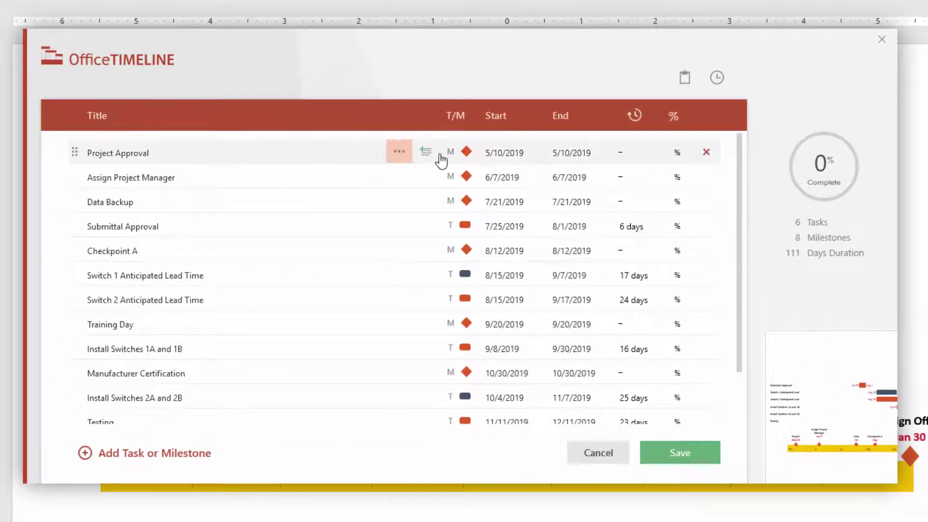
# - Sort the task list by start date, by end date, then by T/M (tasks before milestones)
pyautogui.click(495, 118)
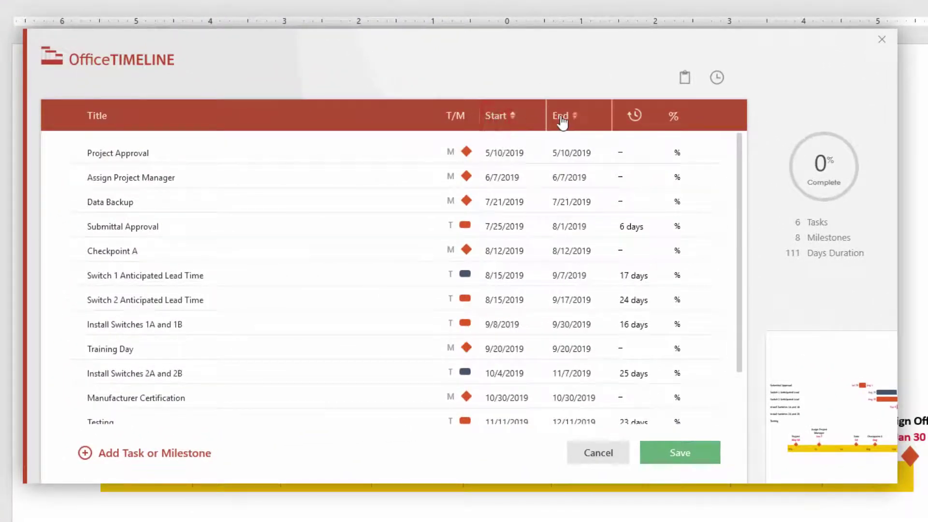
pyautogui.click(560, 117)
pyautogui.moveTo(812, 377)
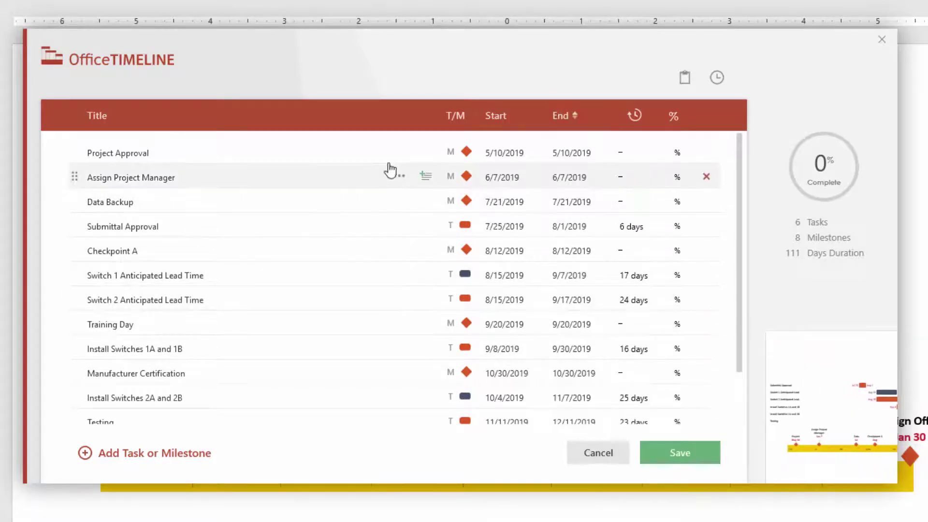
pyautogui.click(455, 116)
# - Move Submittal Approval down and Install Switches 2A and 2B to the top, then save
pyautogui.moveTo(71, 151); pyautogui.dragTo(73, 276)
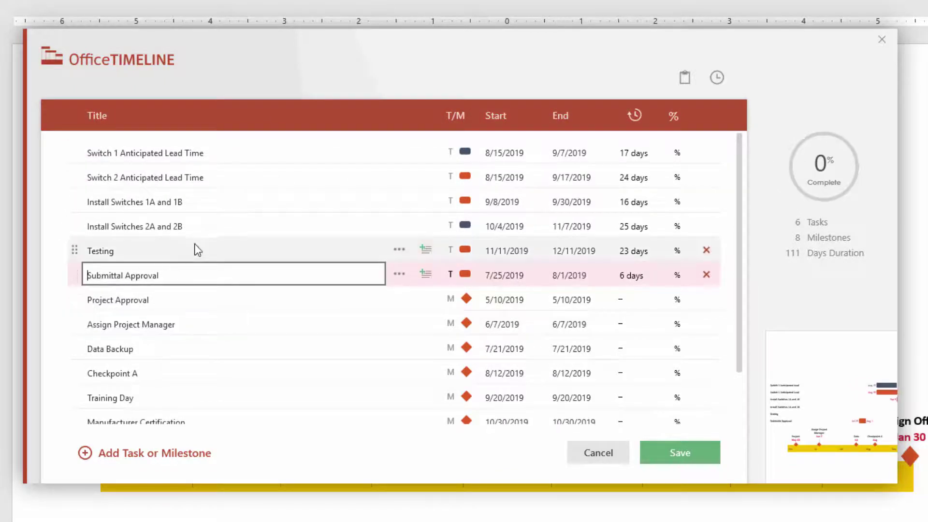
pyautogui.click(197, 227)
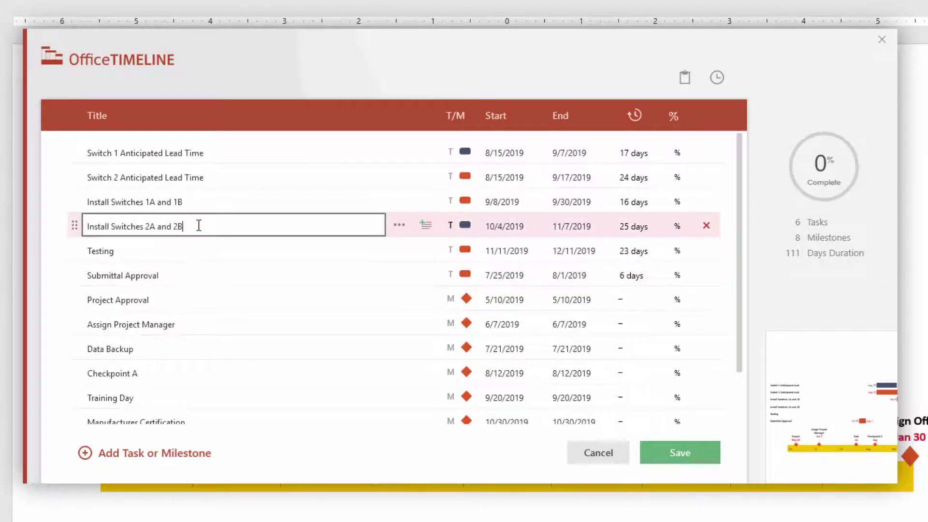
pyautogui.hotkey('alt', 'Up')
pyautogui.hotkey('alt', 'Up')
pyautogui.hotkey('alt', 'Up')
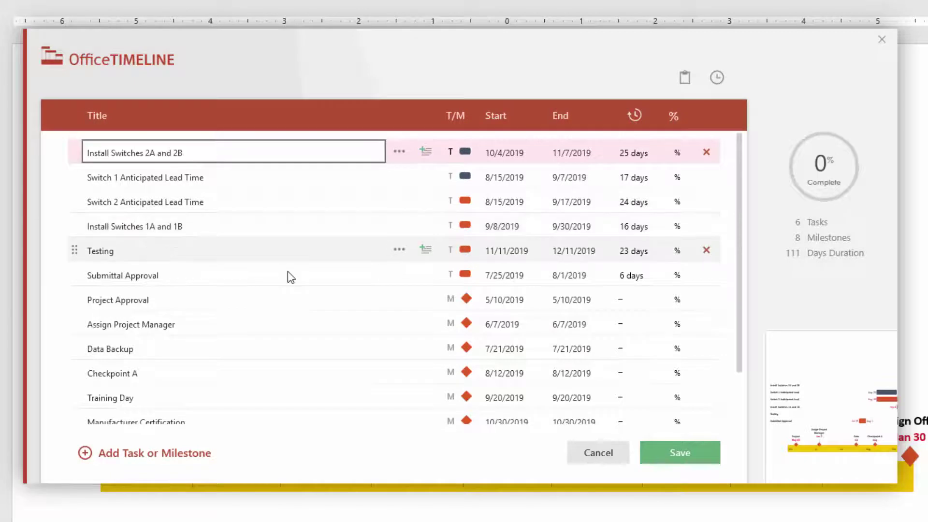
pyautogui.moveTo(798, 379)
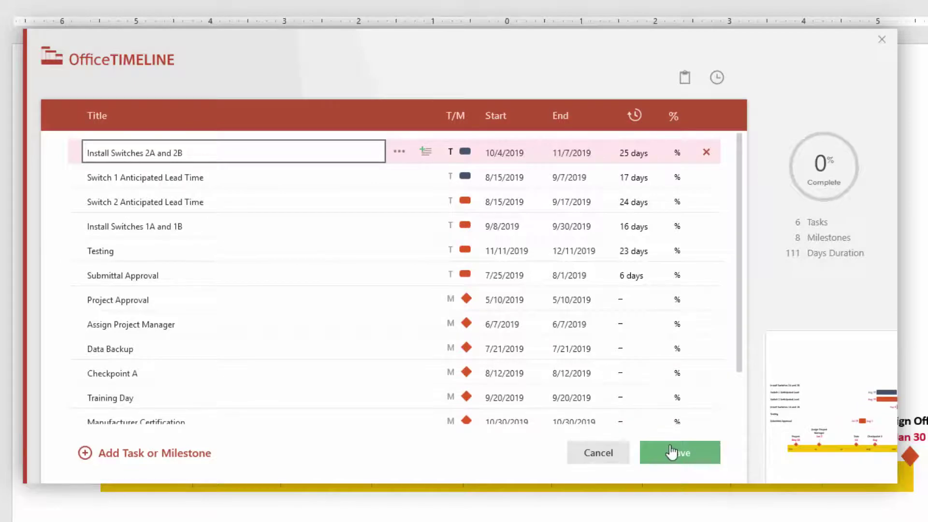
pyautogui.click(672, 452)
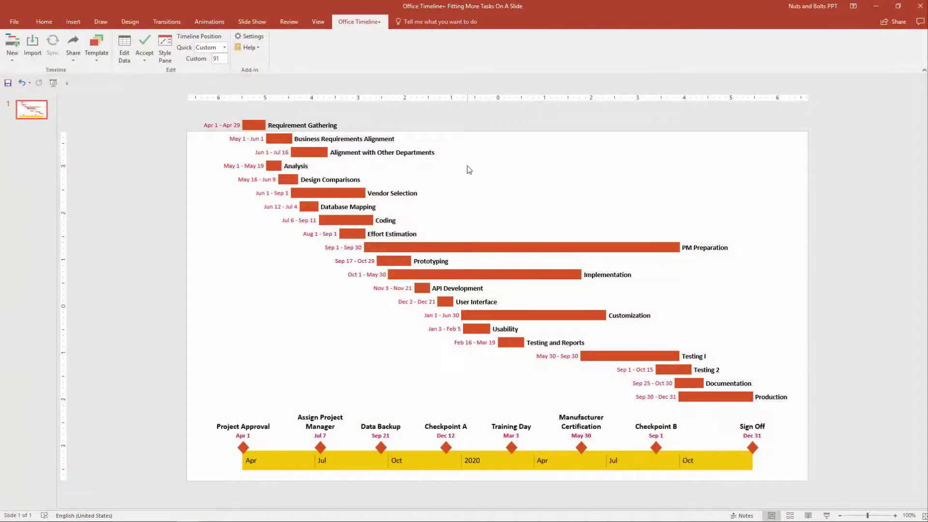
# - Select the Requirement Gathering task bar
pyautogui.moveTo(469, 169); pyautogui.dragTo(169, 109)
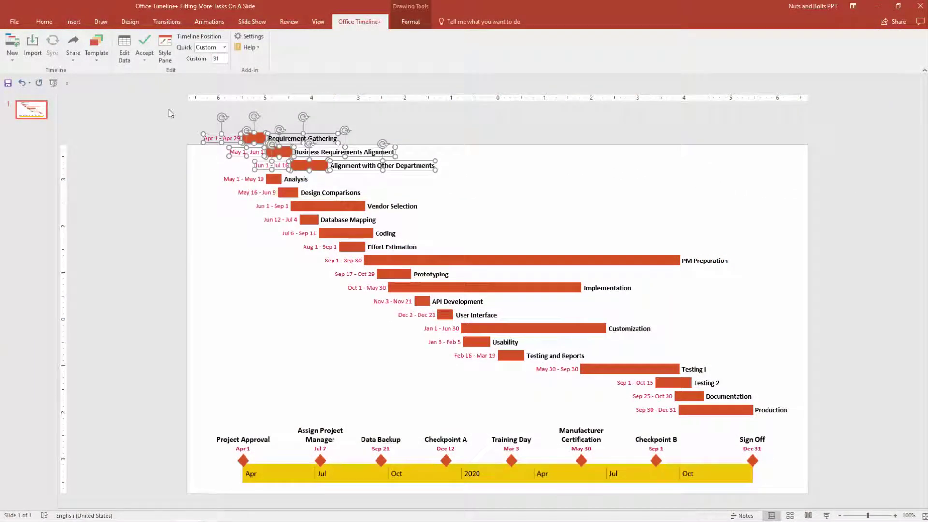
pyautogui.click(170, 109)
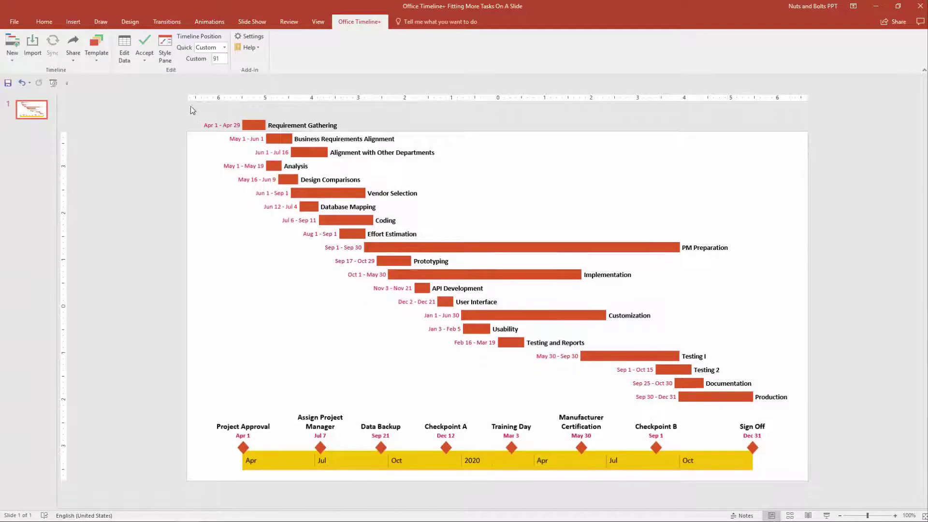
pyautogui.click(244, 121)
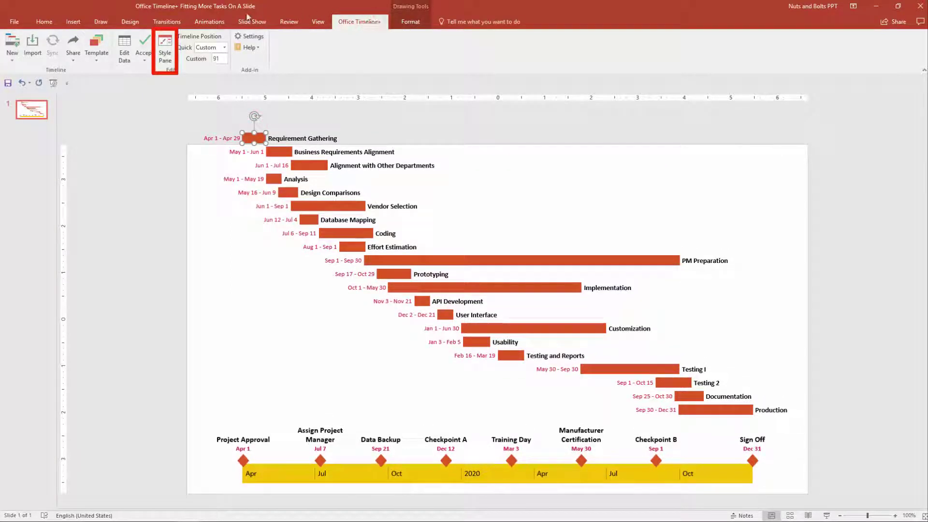
# - Set task bar Size to Thin and Spacing to Narrow, applied to all tasks
pyautogui.click(165, 47)
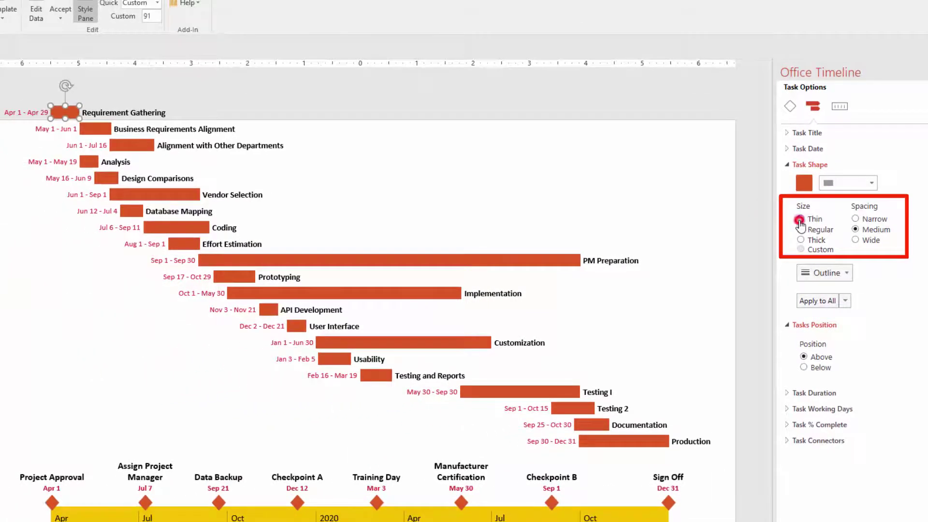
pyautogui.click(799, 220)
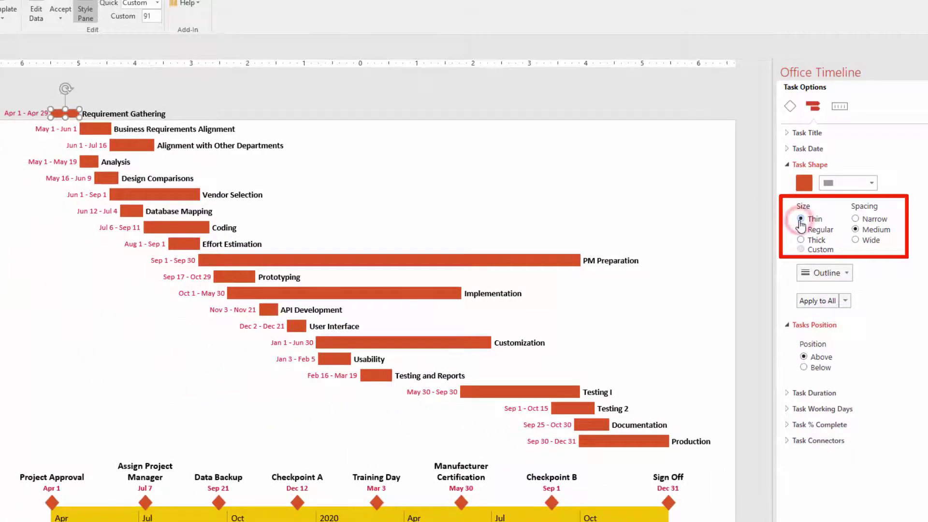
pyautogui.click(855, 220)
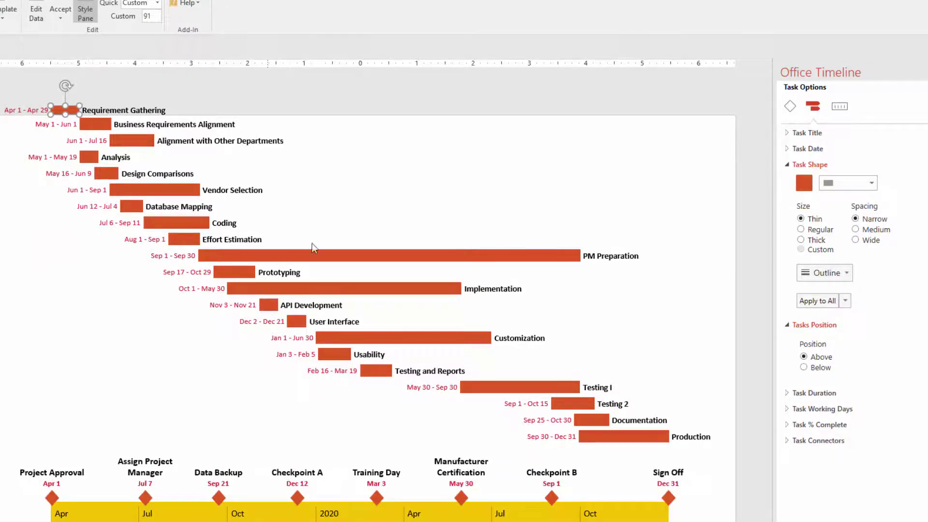
pyautogui.click(845, 302)
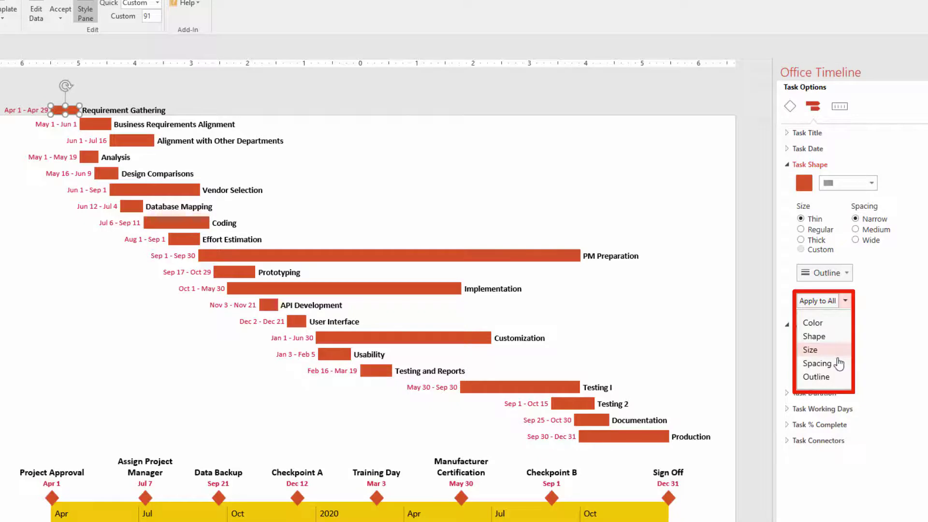
pyautogui.click(892, 332)
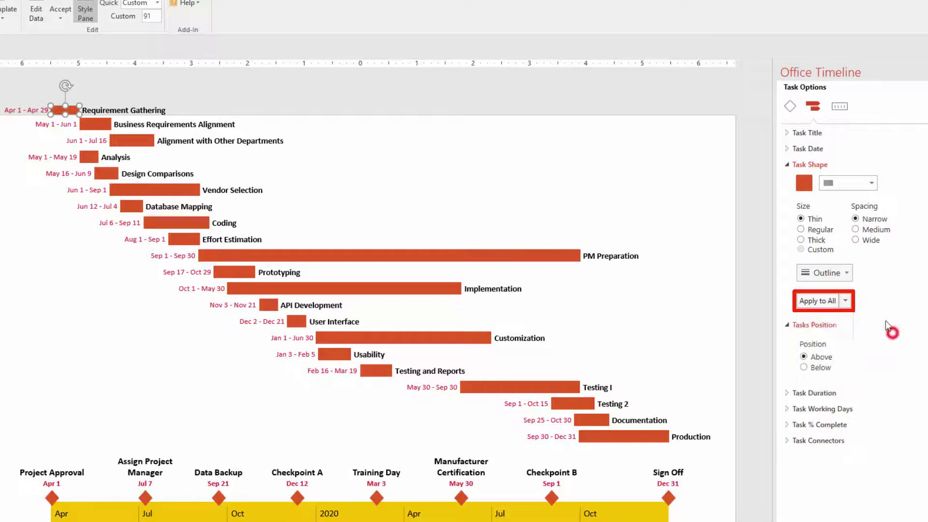
pyautogui.click(817, 302)
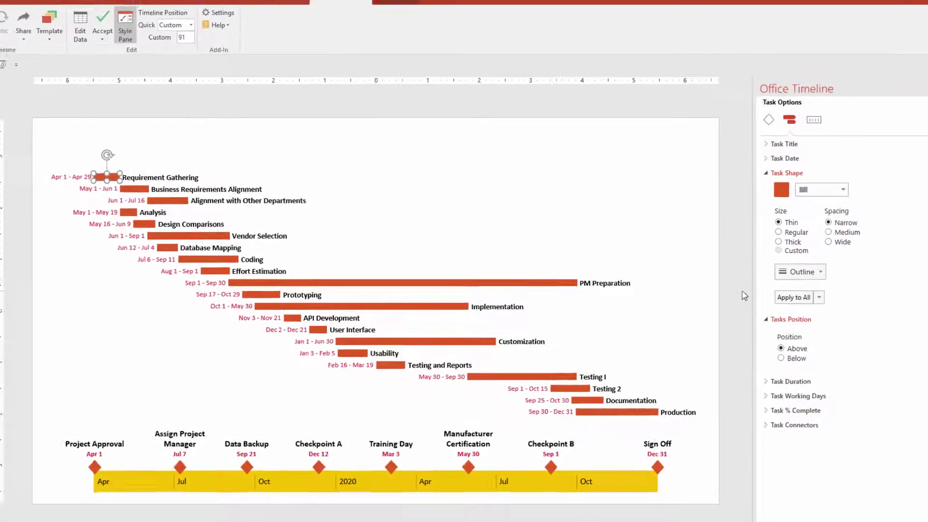
pyautogui.click(743, 291)
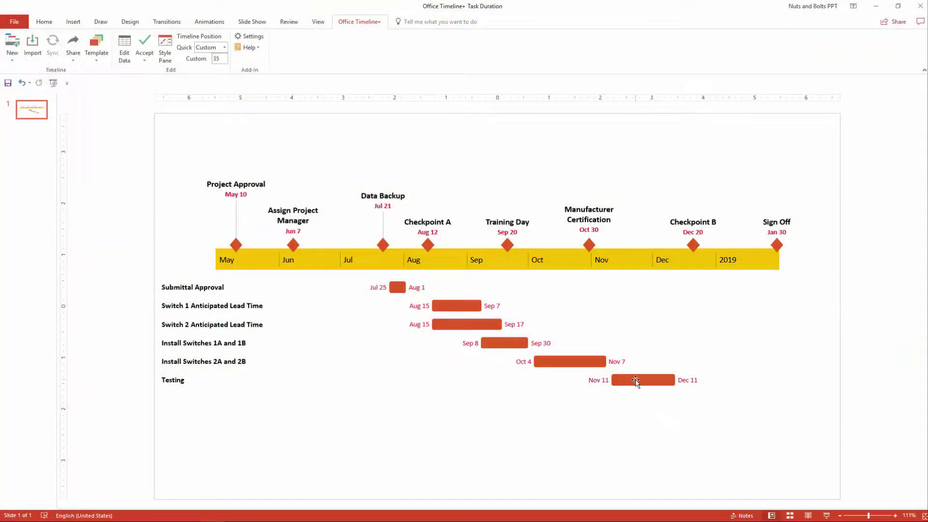
# - Select the Switch 2 Anticipated Lead Time task bar
pyautogui.click(635, 381)
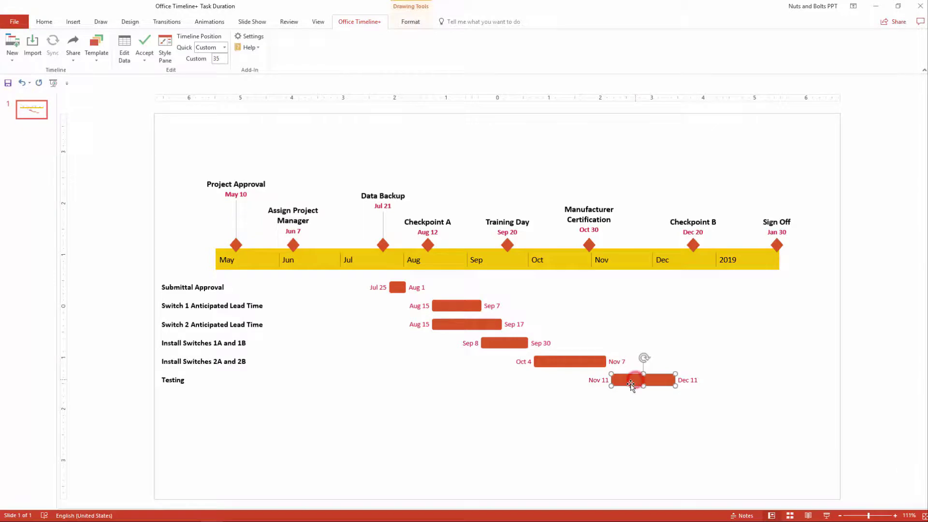
pyautogui.keyDown('shift'); pyautogui.click(554, 361); pyautogui.keyUp('shift')
pyautogui.keyDown('shift'); pyautogui.click(495, 344); pyautogui.keyUp('shift')
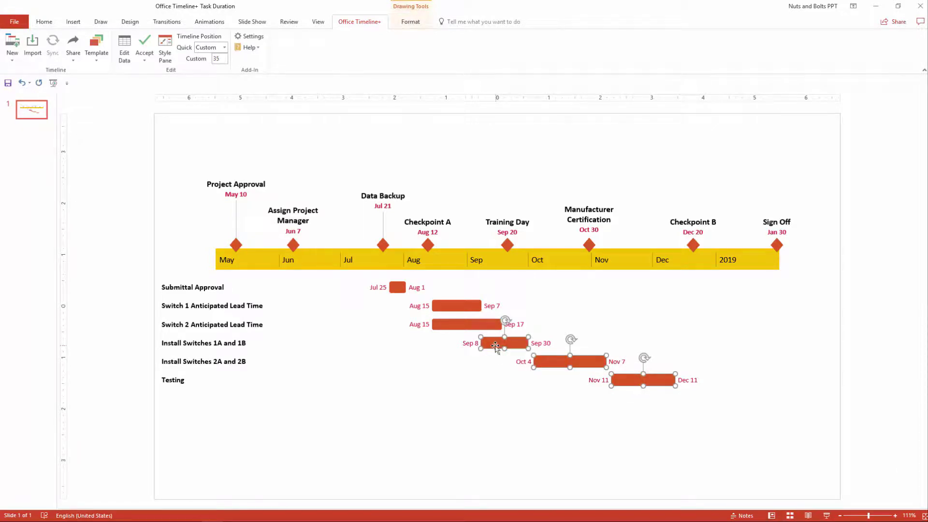
pyautogui.click(438, 325)
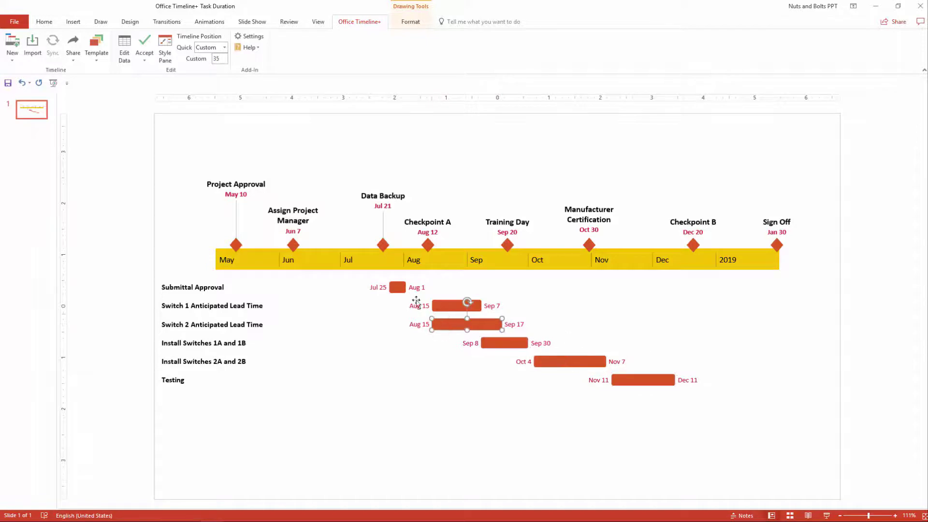
# - Show the Style Pane's Task Duration Position choices, currently Hide with weeks format
pyautogui.click(350, 22)
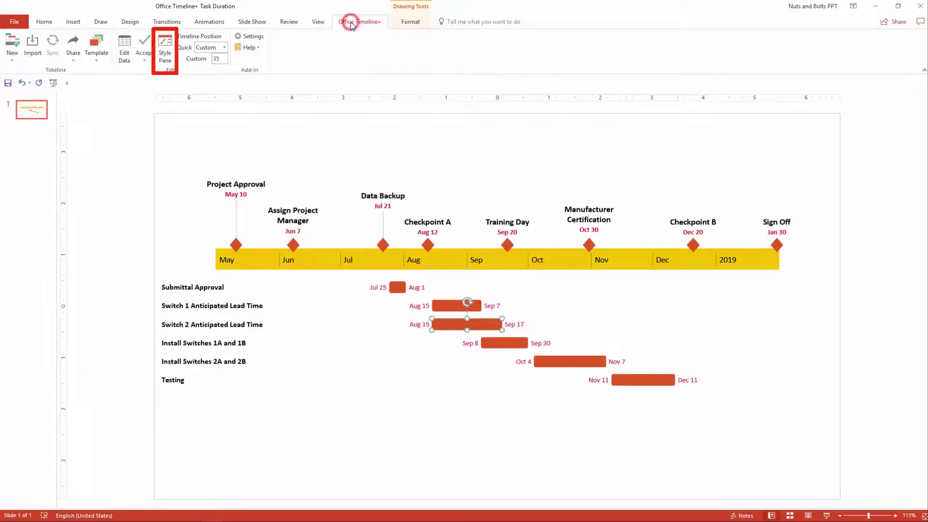
pyautogui.click(164, 52)
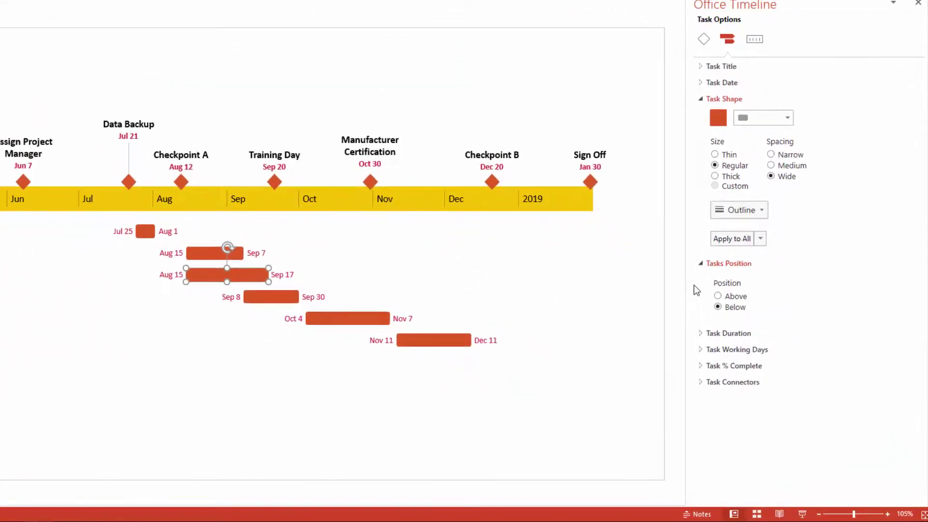
pyautogui.click(700, 332)
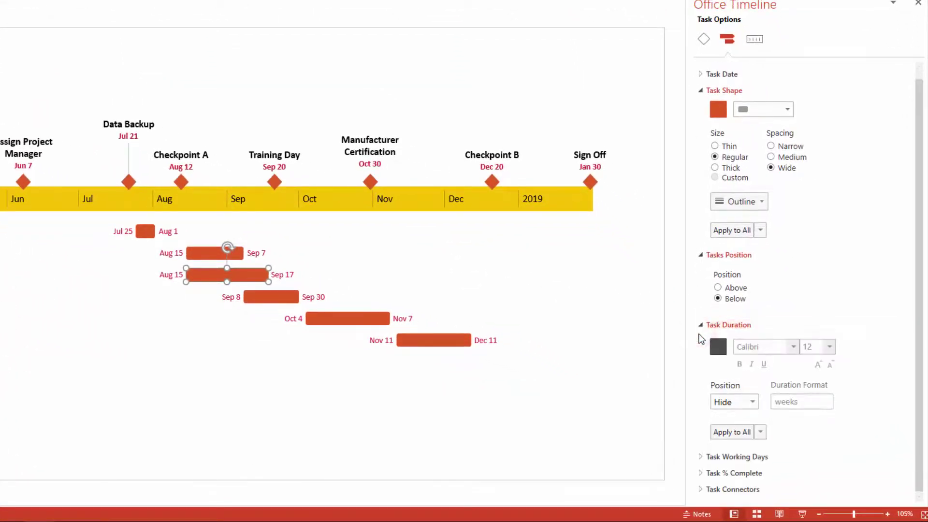
pyautogui.click(752, 402)
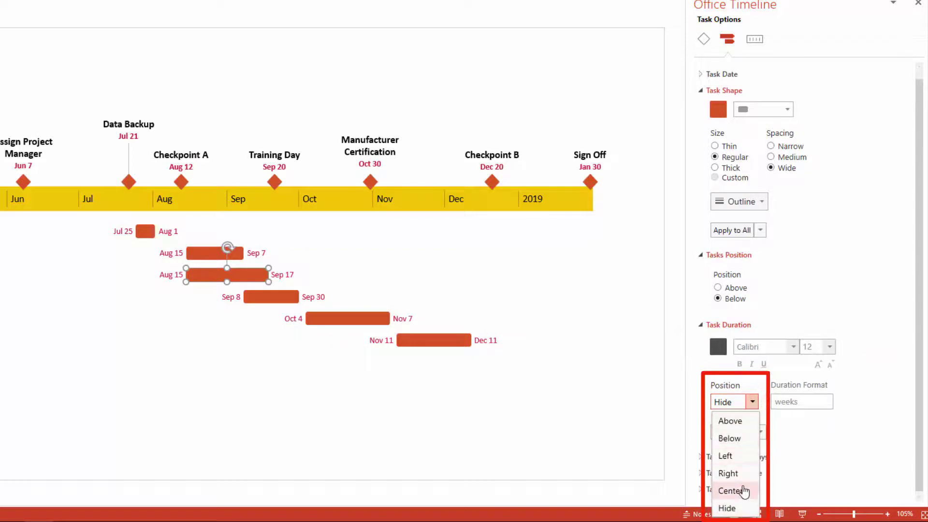
# - Show duration labels above every task bar in days (6 to 25 days), applied to all tasks
pyautogui.click(738, 425)
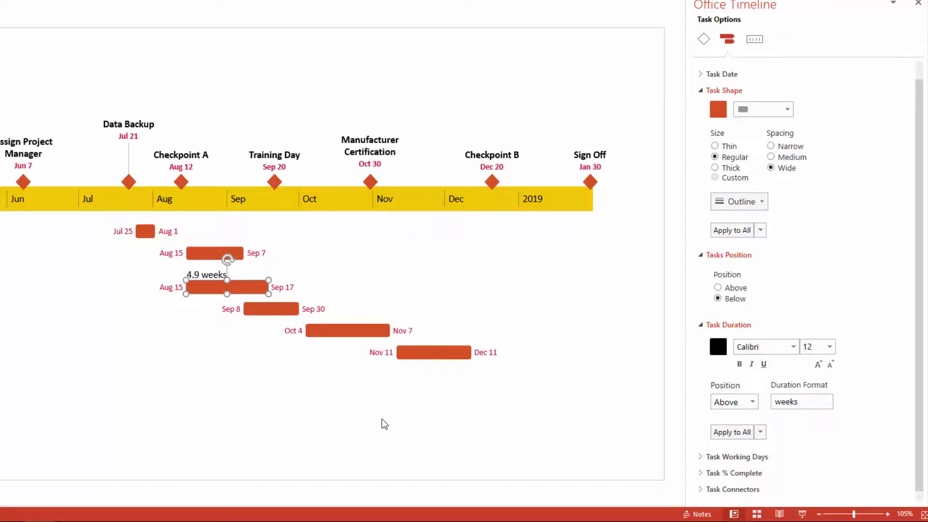
pyautogui.click(732, 434)
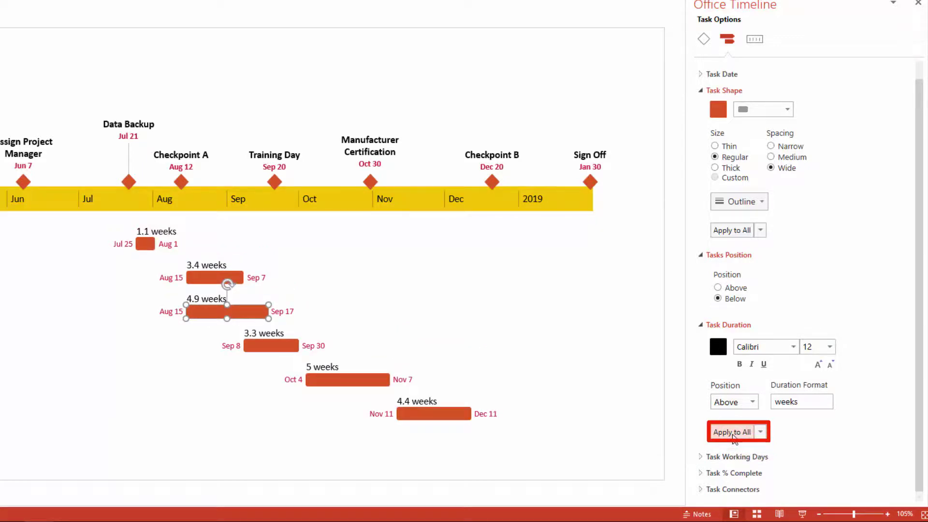
pyautogui.click(822, 408)
pyautogui.moveTo(793, 290)
pyautogui.moveTo(794, 323)
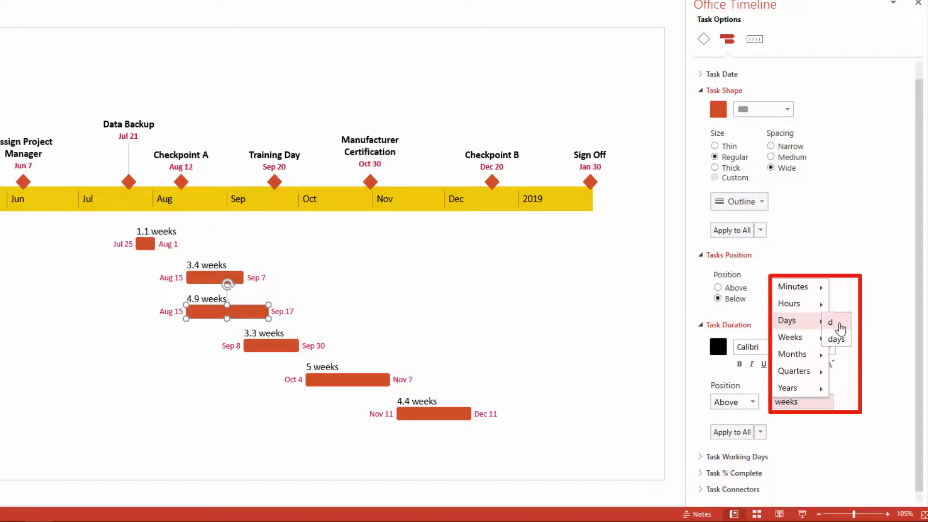
pyautogui.click(838, 339)
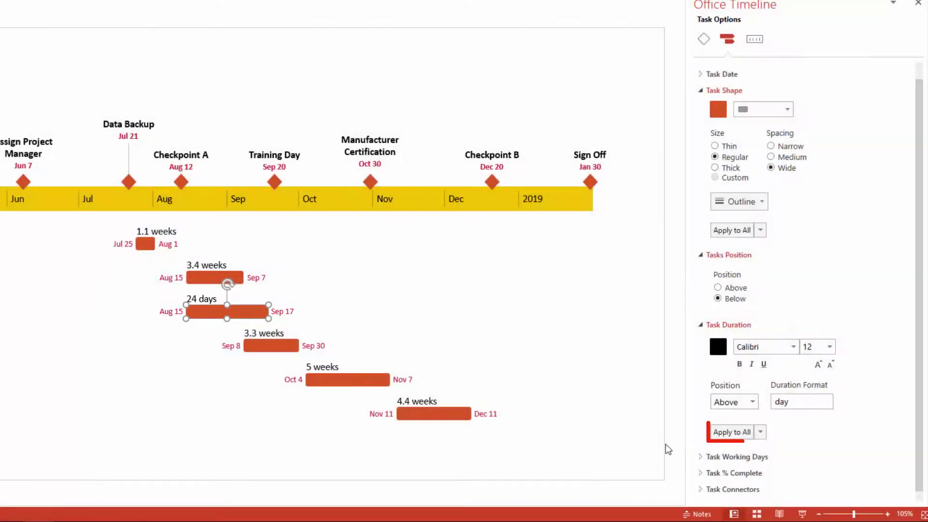
pyautogui.click(732, 433)
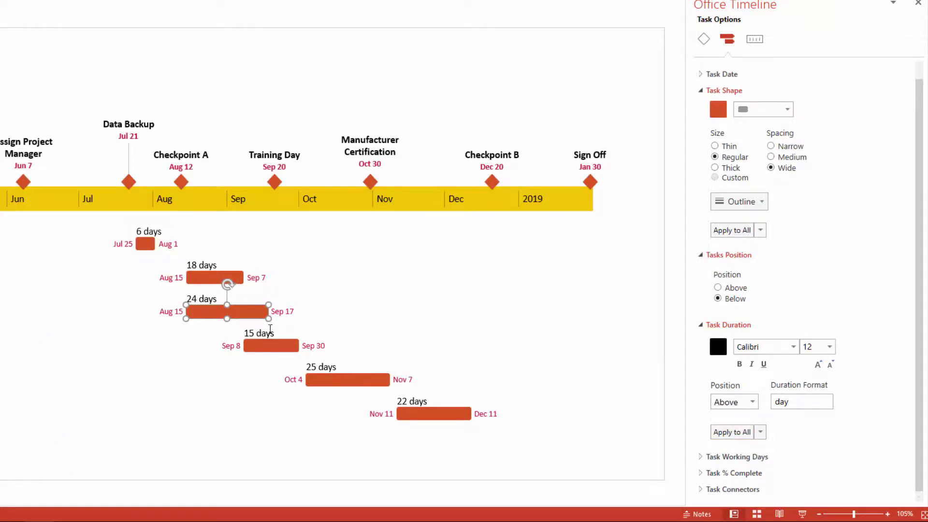
pyautogui.click(700, 457)
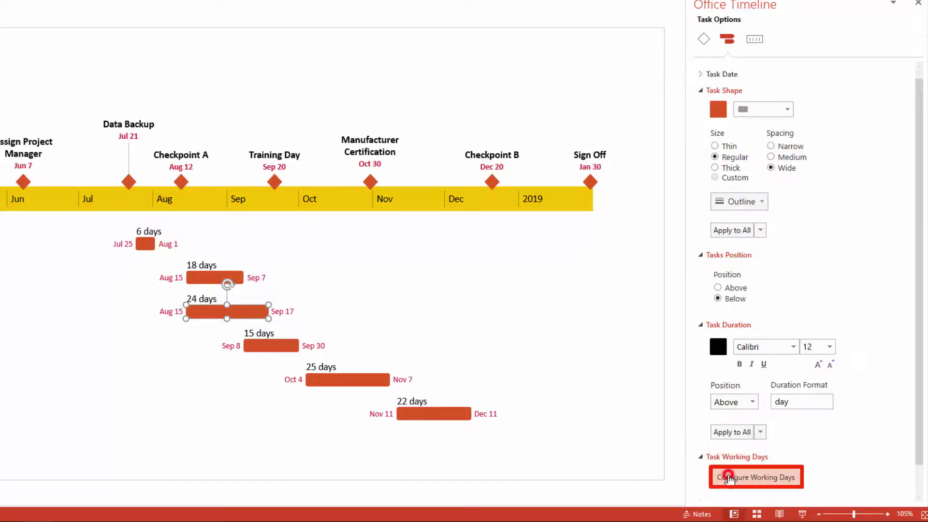
# - Exclude Friday so working days run Monday–Thursday, recounting durations to 5–20 days
pyautogui.click(730, 477)
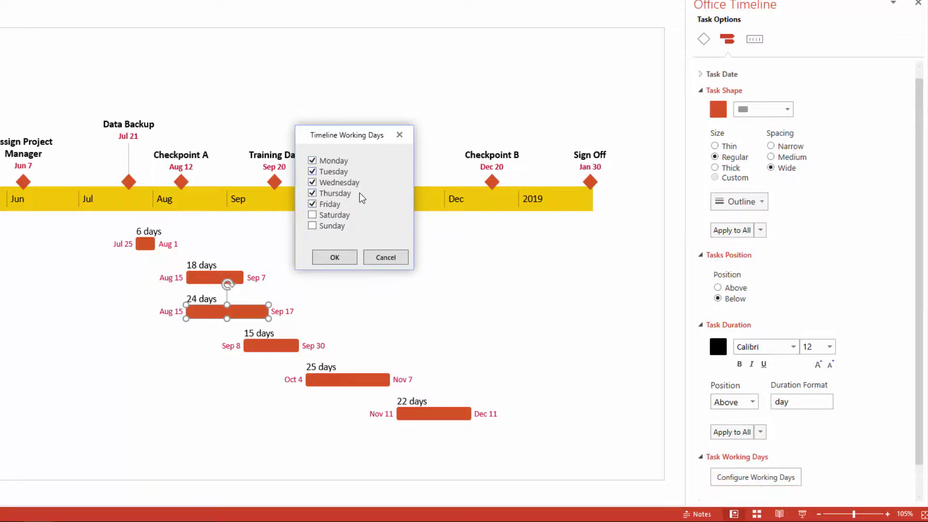
pyautogui.click(312, 204)
pyautogui.click(336, 257)
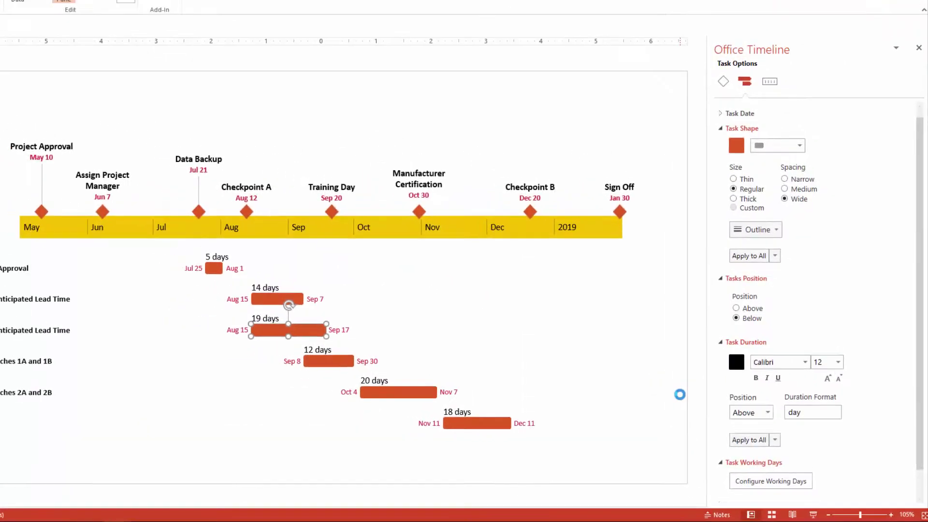
pyautogui.click(655, 382)
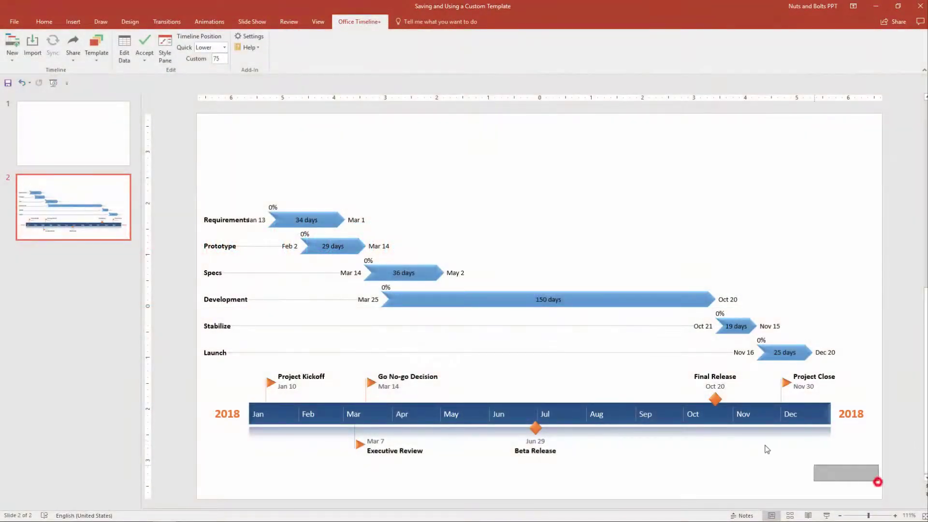
# - Save the current blue timeline as a custom template named 'Big Blue'
pyautogui.moveTo(767, 450)
pyautogui.mouseDown()
pyautogui.moveTo(518, 314)
pyautogui.moveTo(316, 250)
pyautogui.moveTo(182, 177)
pyautogui.mouseUp()
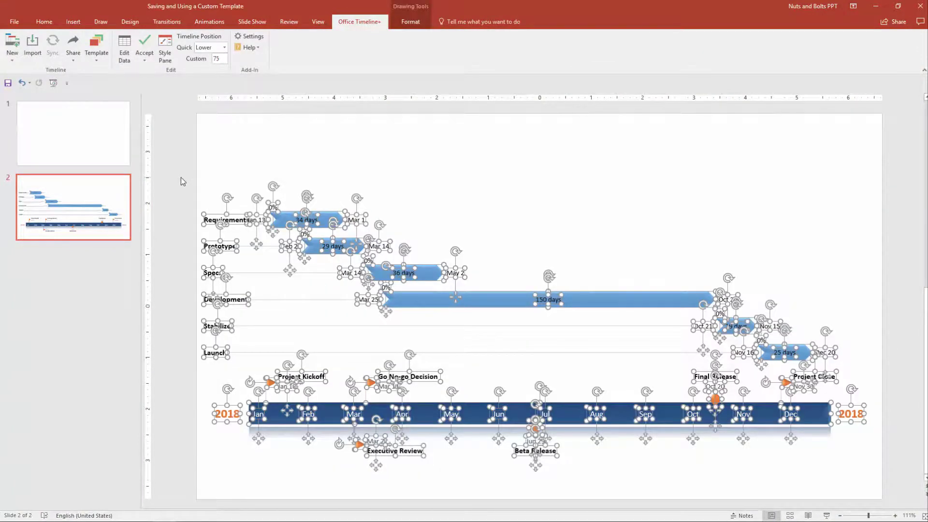
pyautogui.click(181, 182)
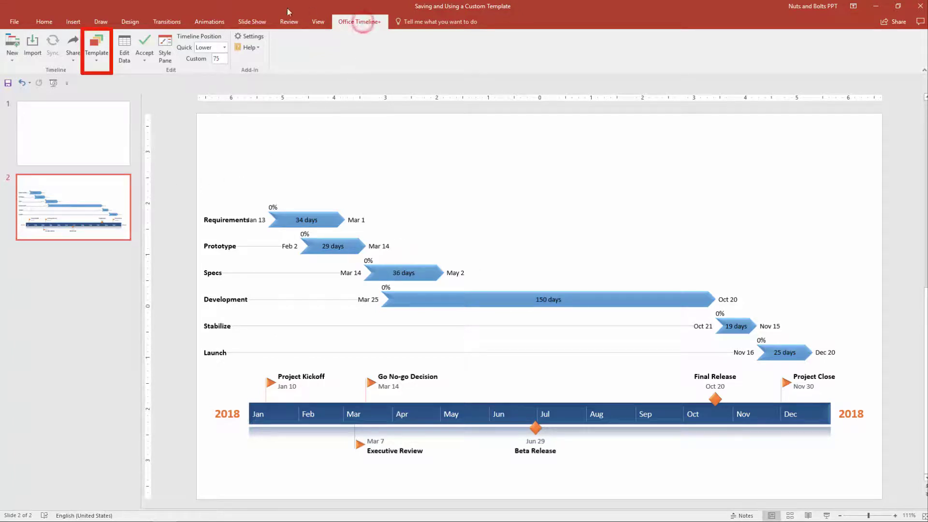
pyautogui.click(90, 60)
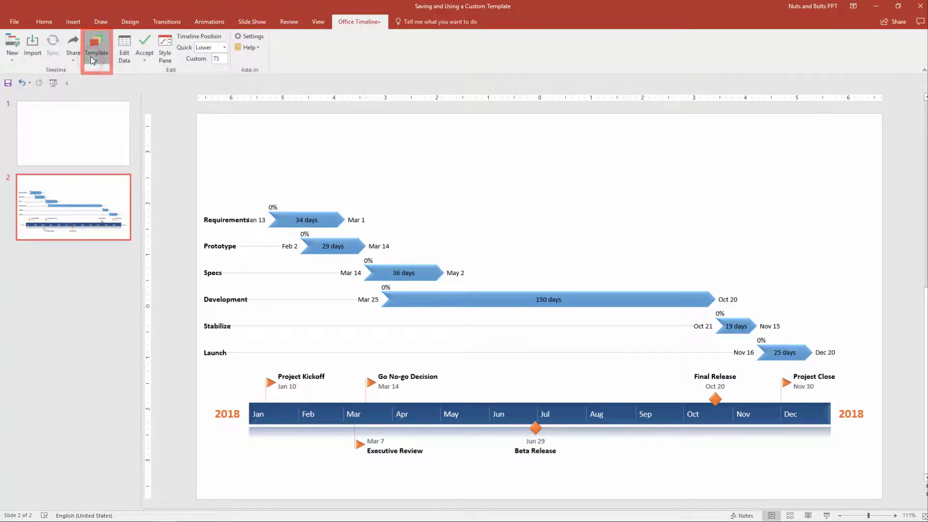
pyautogui.click(122, 68)
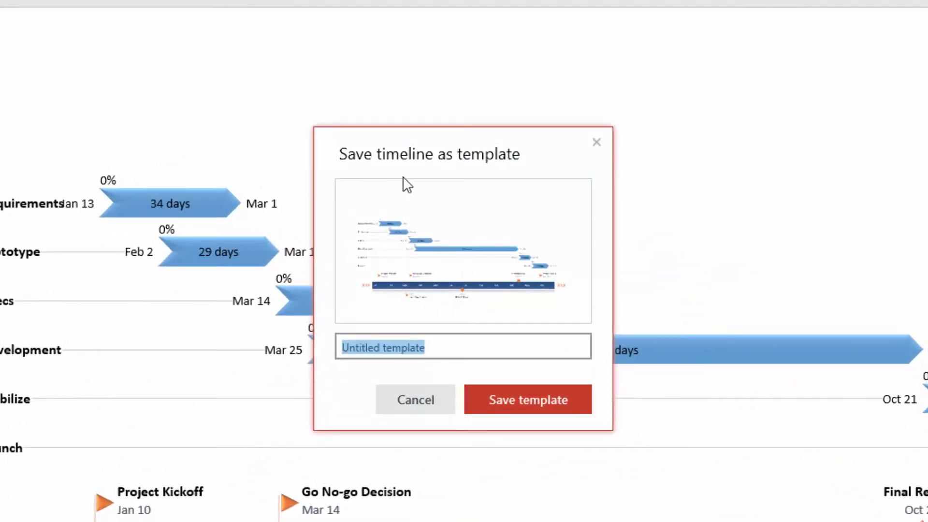
pyautogui.write('Big Blue')
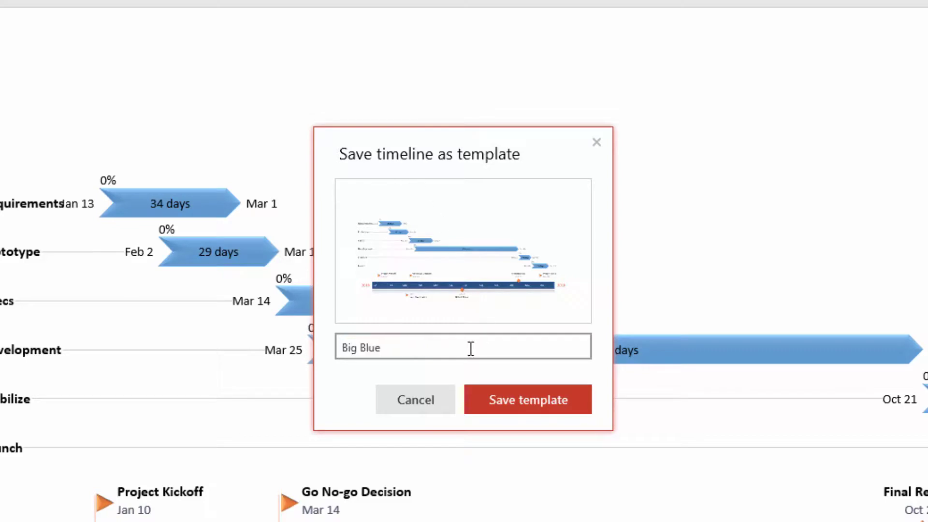
pyautogui.click(534, 406)
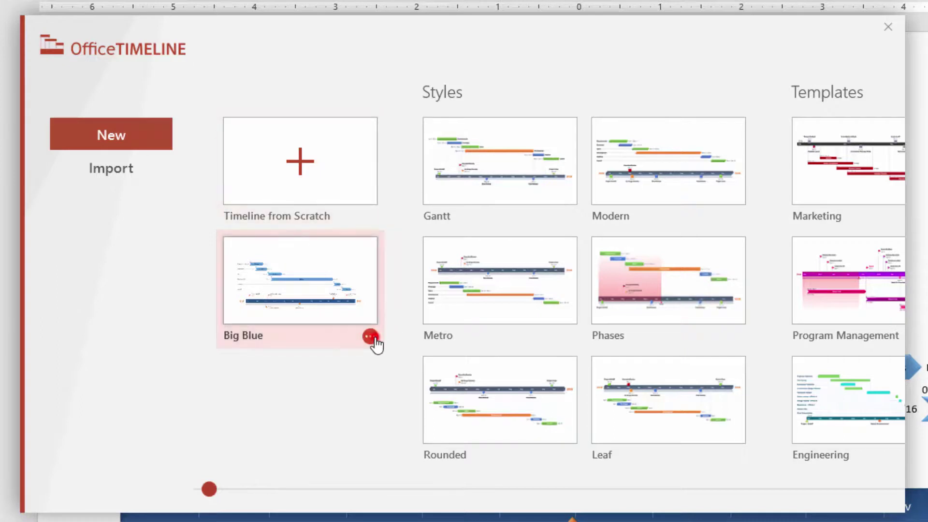
# - View the Big Blue tile's Preview/Use/Import/Delete options, then select the red timeline
pyautogui.click(372, 337)
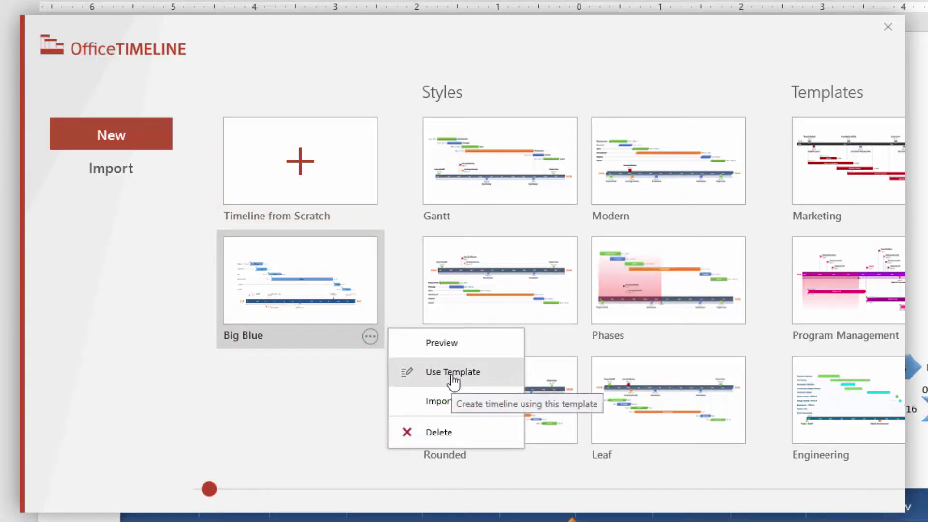
pyautogui.moveTo(452, 403)
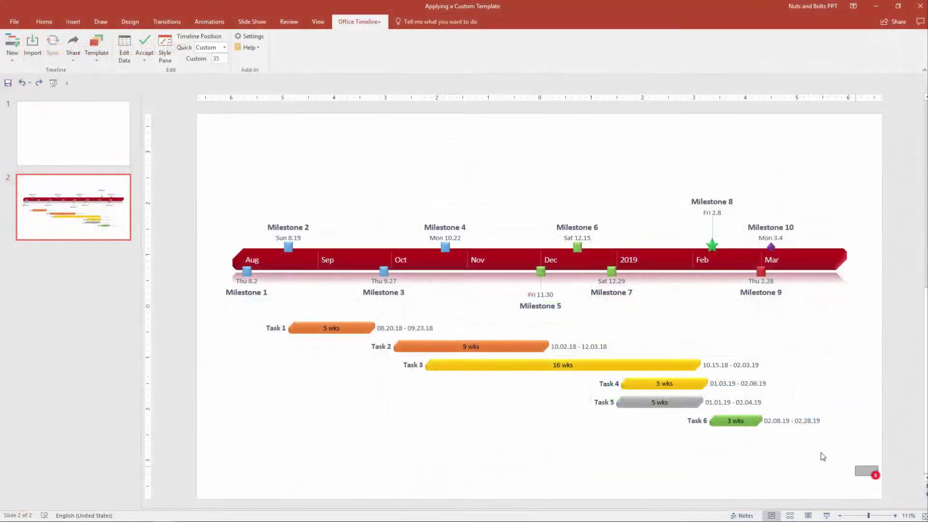
pyautogui.moveTo(823, 457); pyautogui.dragTo(187, 180)
pyautogui.click(187, 180)
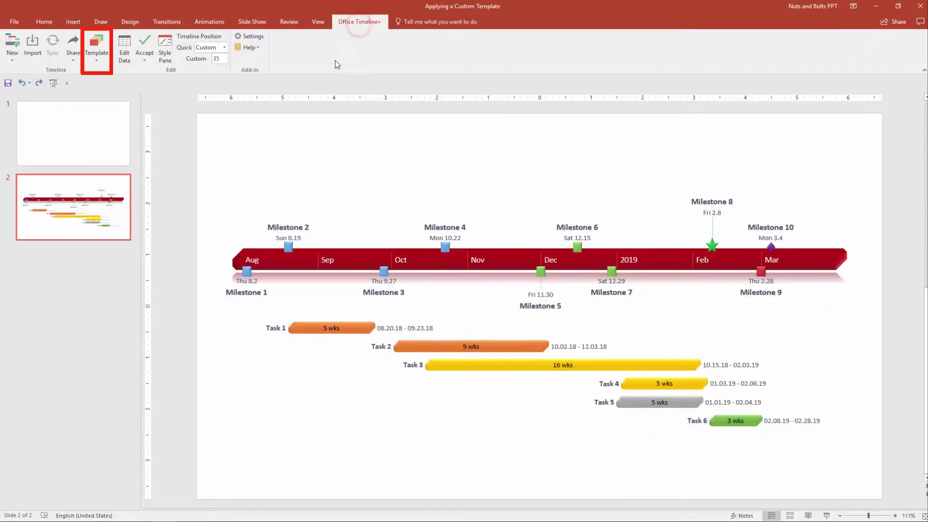
# - Apply the Big Blue template to the red milestone timeline
pyautogui.click(96, 55)
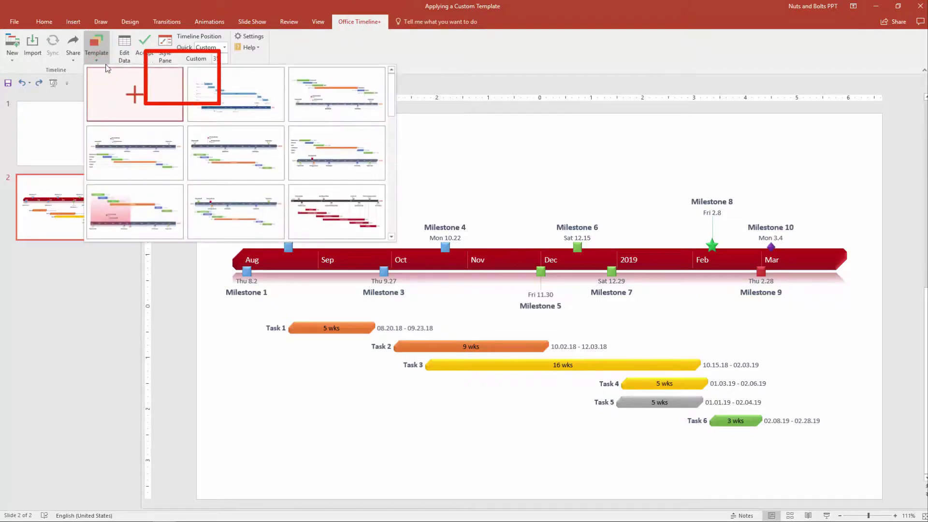
pyautogui.click(231, 101)
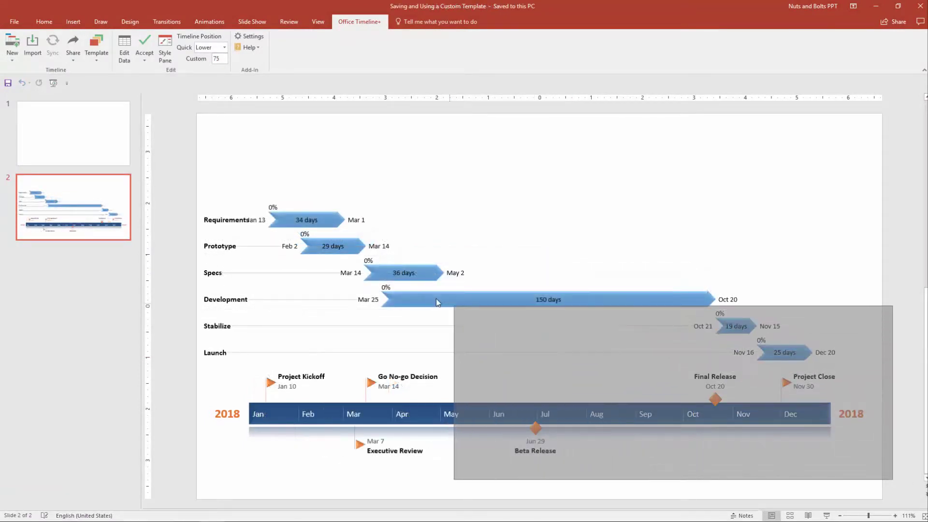
pyautogui.moveTo(438, 302); pyautogui.dragTo(190, 172)
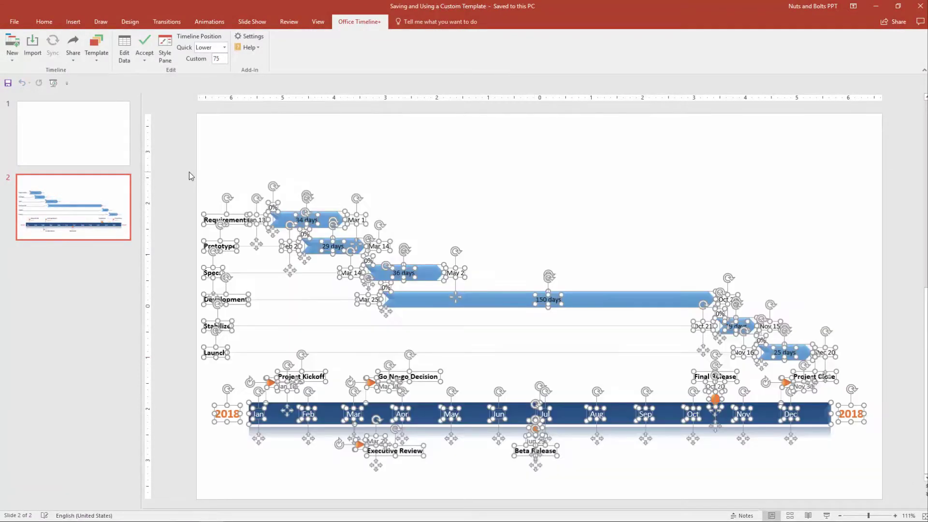
pyautogui.click(189, 172)
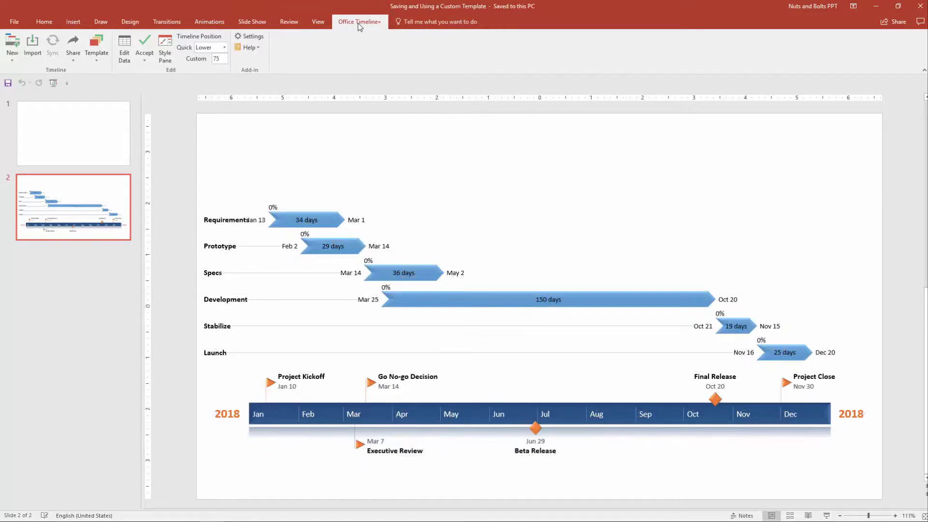
# - Reopen and close the template gallery unchanged, then check the restyled timeline's objects
pyautogui.click(97, 44)
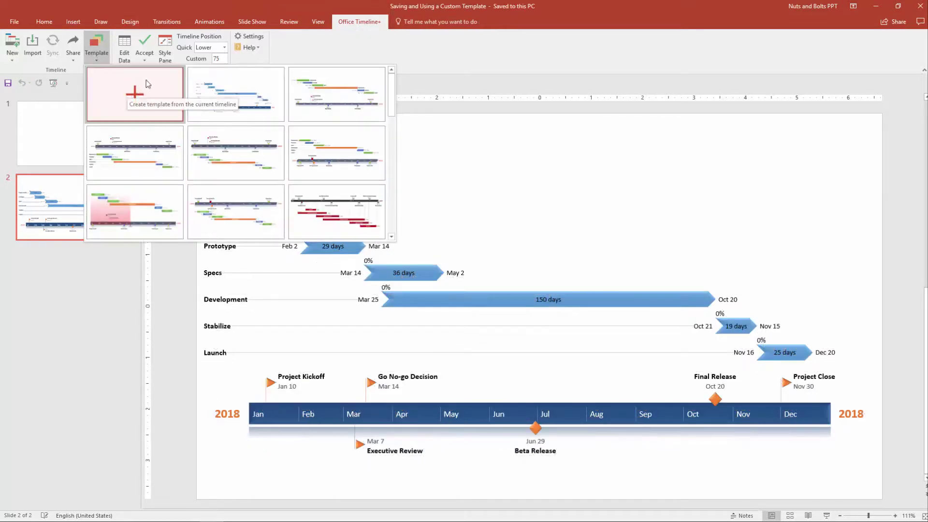
pyautogui.click(219, 95)
pyautogui.moveTo(170, 172)
pyautogui.mouseDown()
pyautogui.moveTo(759, 467)
pyautogui.moveTo(880, 513)
pyautogui.moveTo(889, 506)
pyautogui.mouseUp()
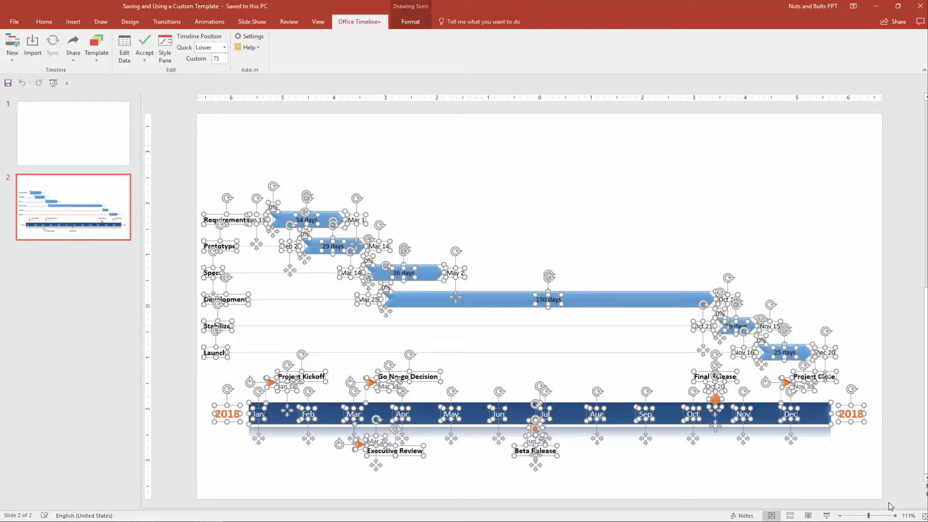
pyautogui.press('Escape')
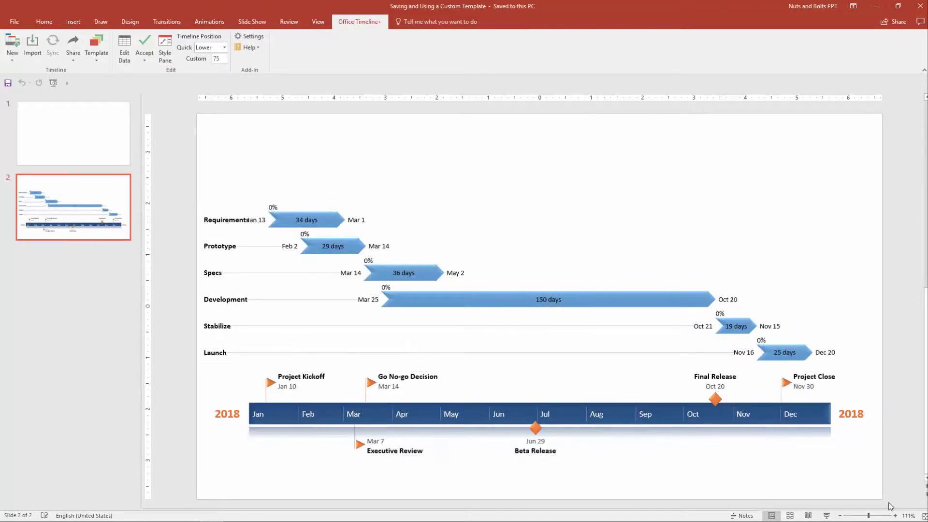